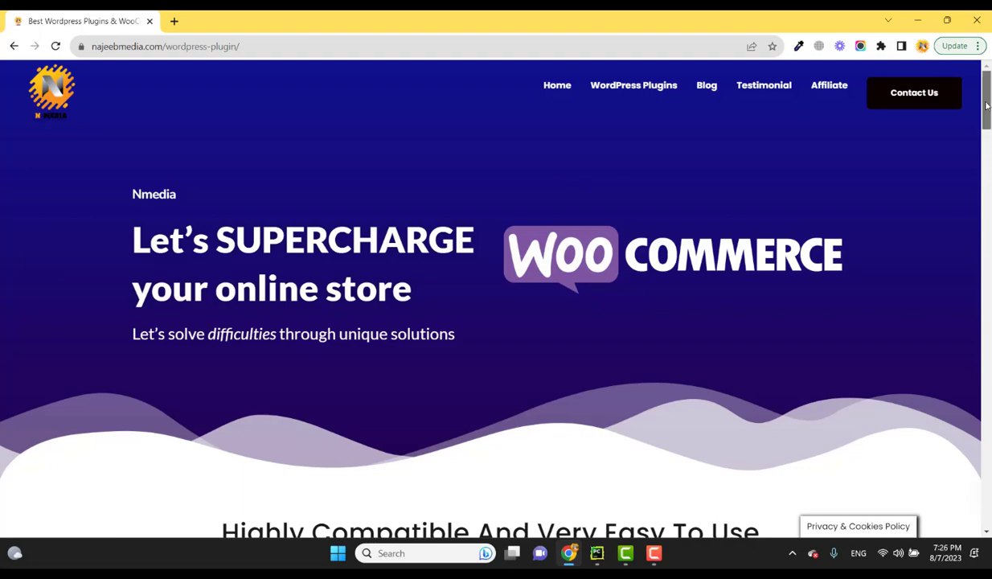
Step: Open the OrderConvo plugin's More Info page and scroll to its Check Demo and Overview section
left_click_drag(989, 102, 991, 160)
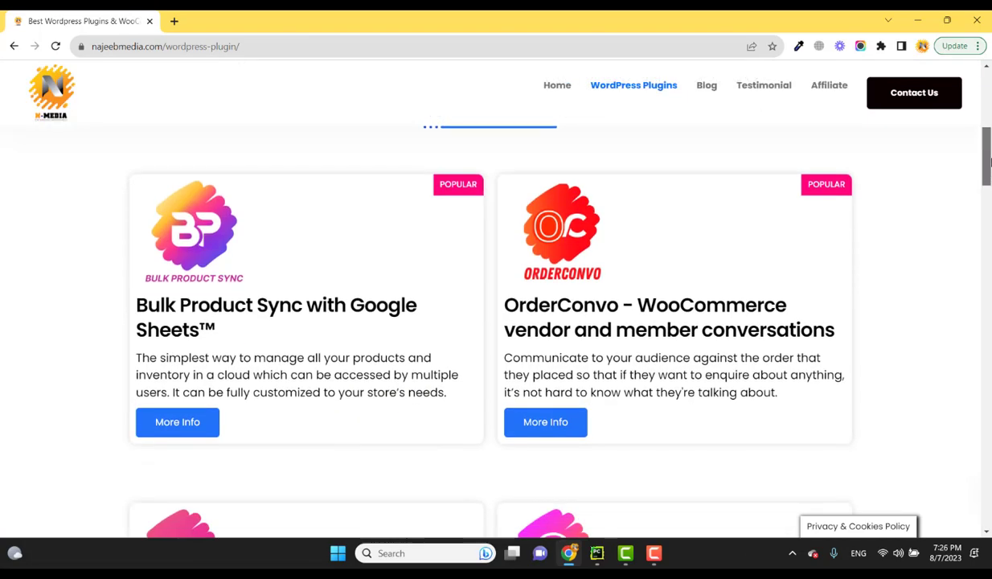
left_click(554, 430)
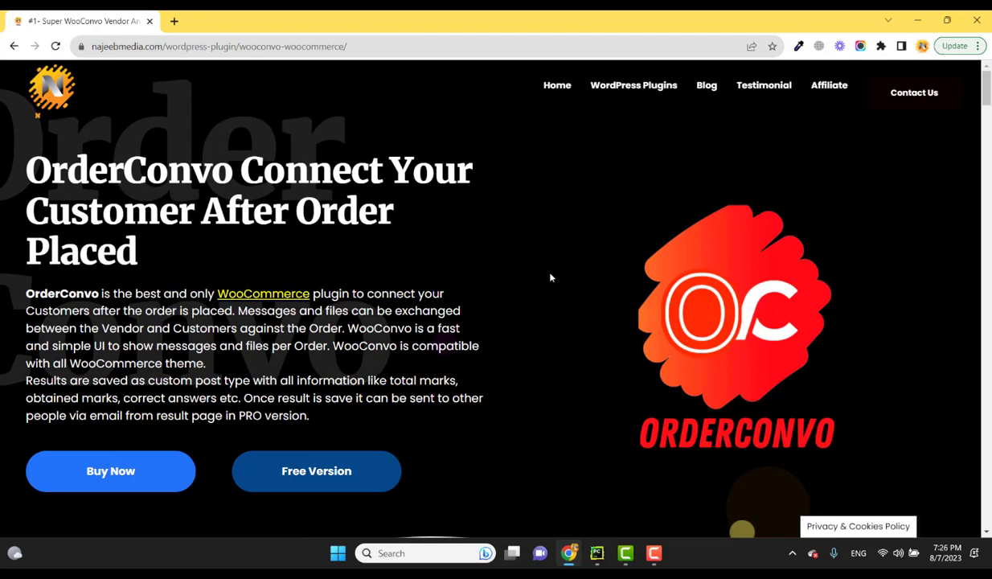
scroll(534, 307, "down", 5)
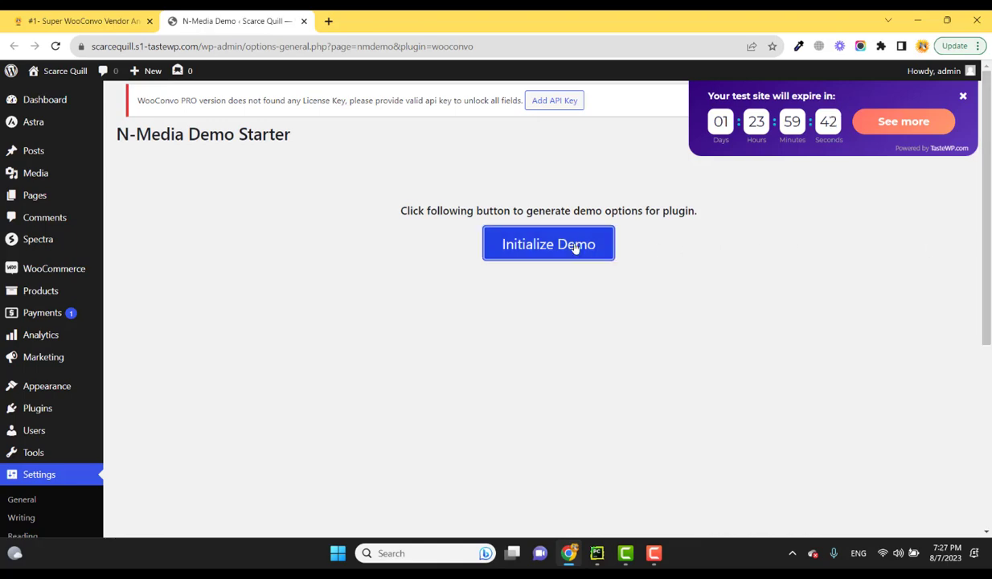
Step: Initialize the OrderConvo demo to generate frontend order, admin order and settings links
left_click(576, 249)
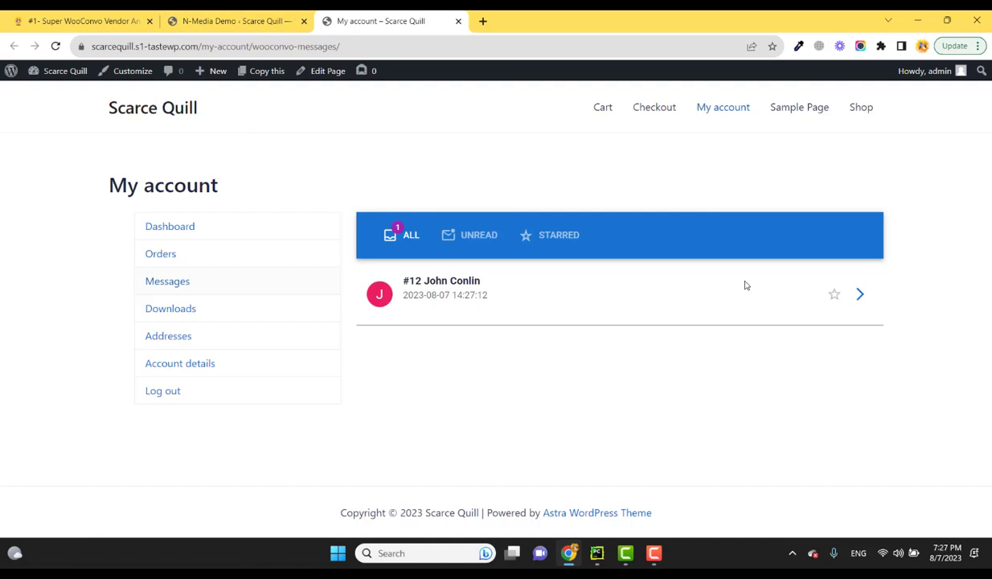
Step: As the customer, send 'Hi Admin, where is my order status?' in the Order #12 conversation
left_click(859, 293)
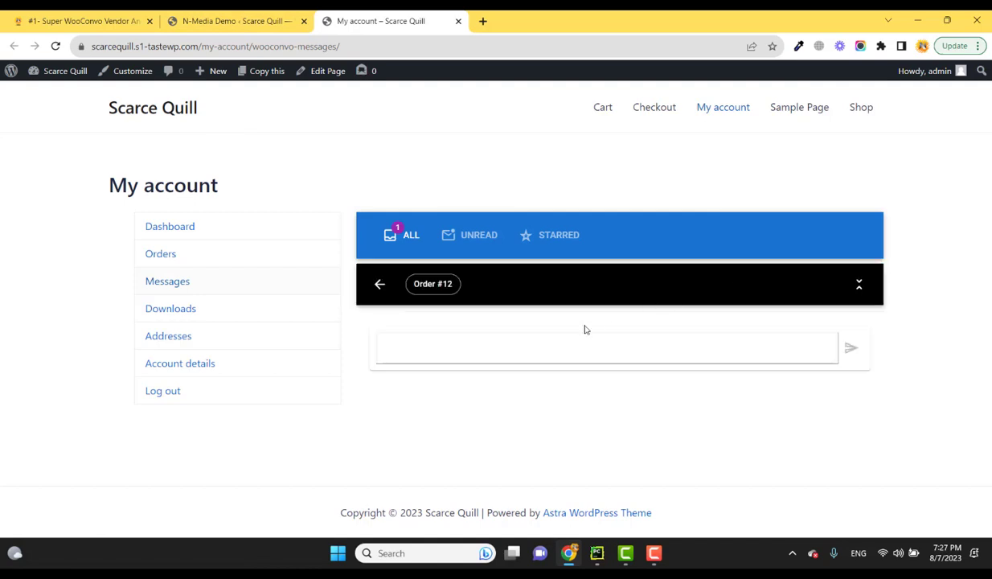
left_click(379, 286)
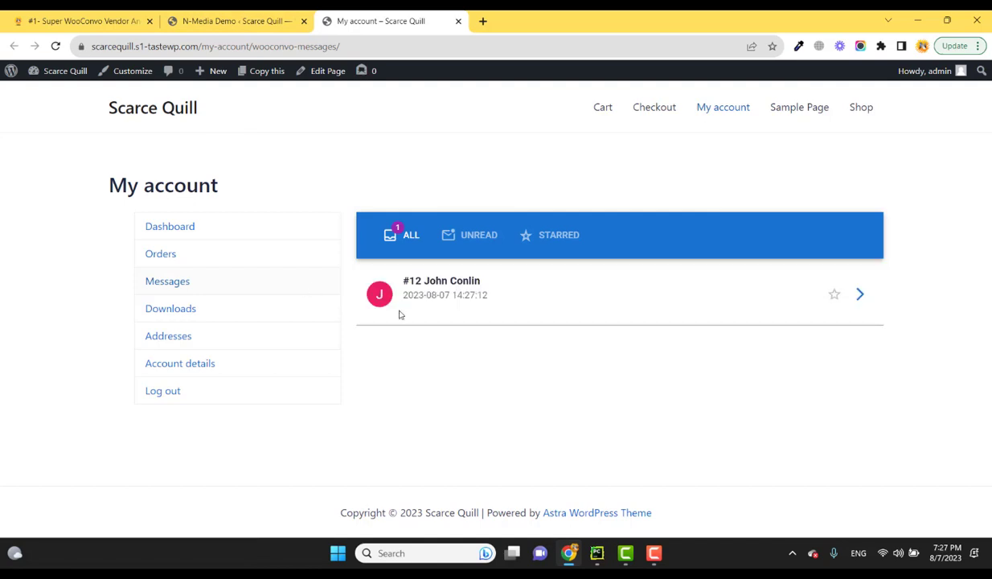
left_click(859, 293)
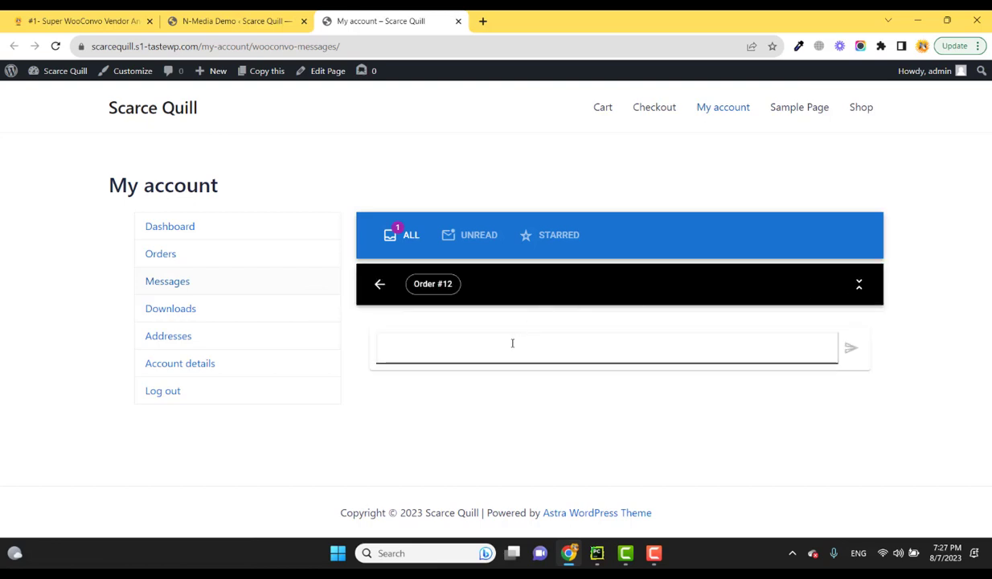
left_click(486, 354)
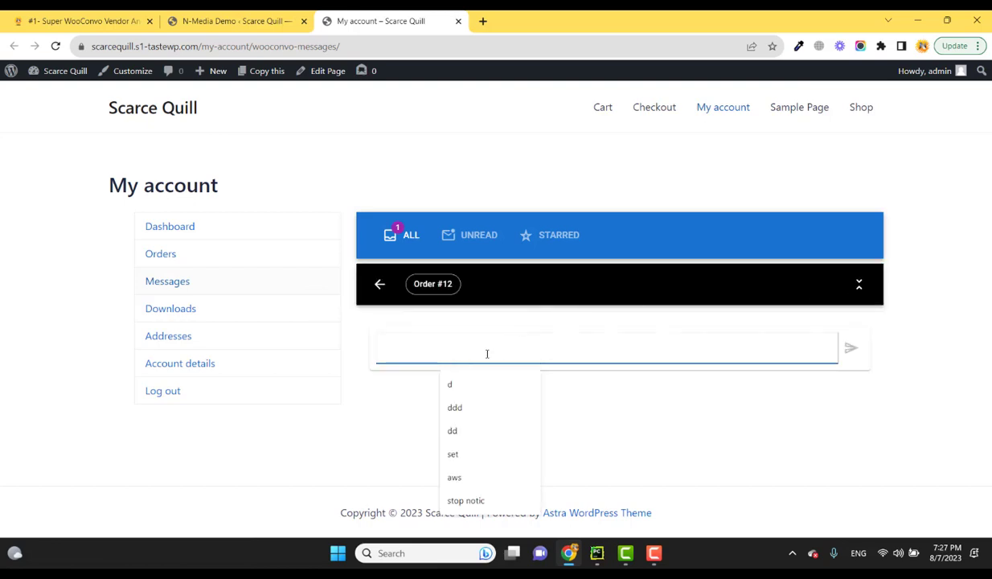
type("Hi Admin, wh")
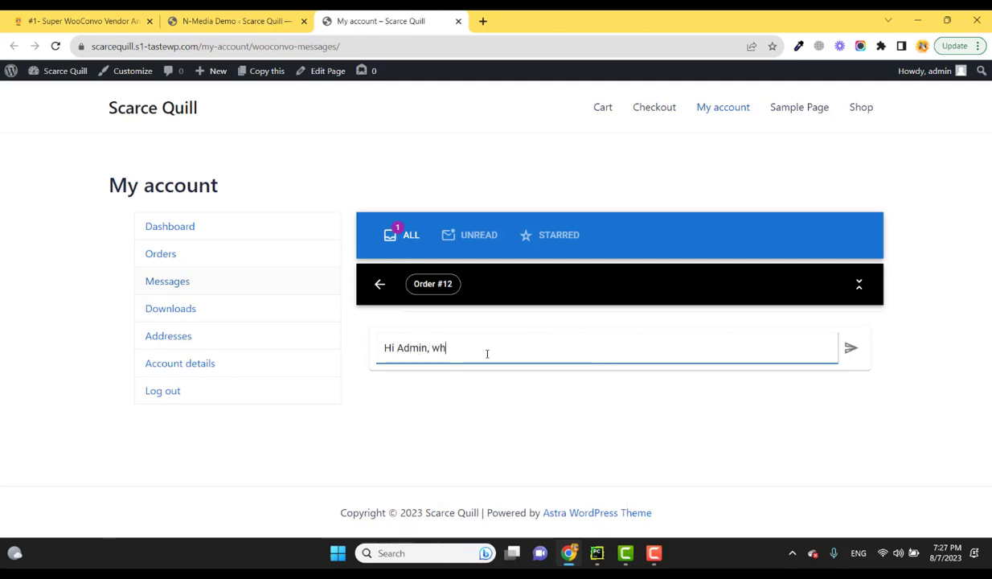
type("ere is my order status?")
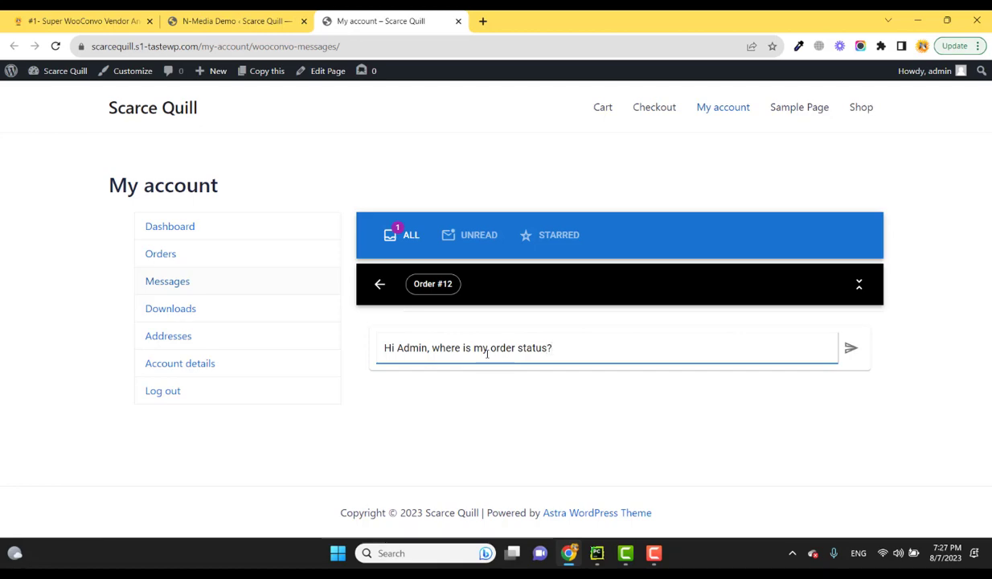
left_click(853, 348)
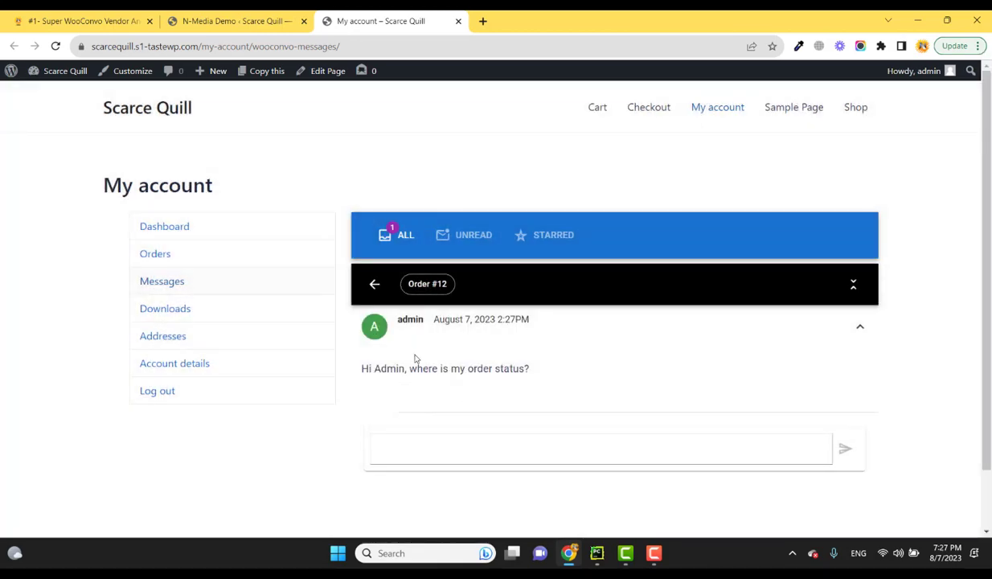
Step: In the demo admin, open WooCommerce > OrderConvo to see Order #12's unread message
left_click(265, 21)
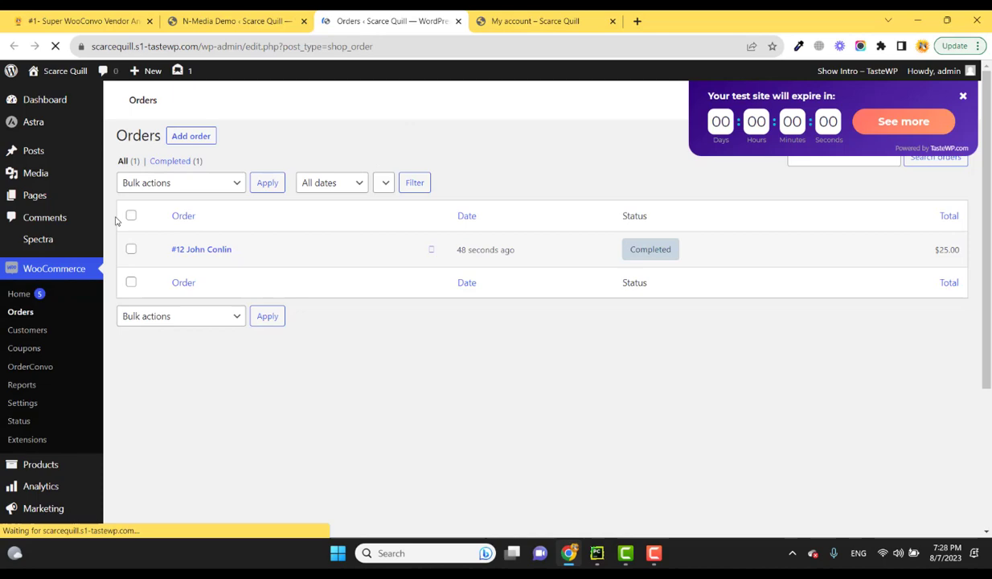
scroll(93, 303, "down", 1)
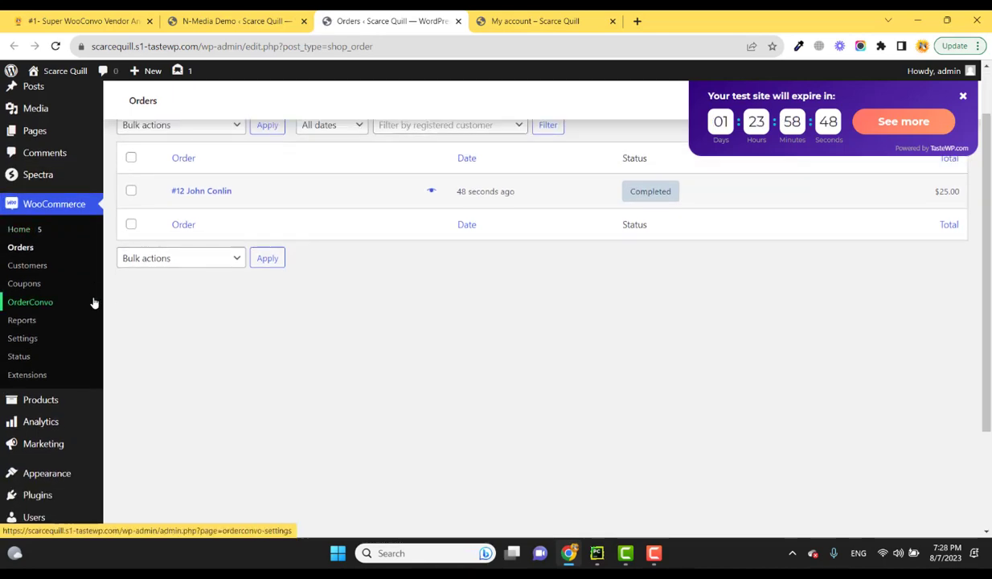
scroll(584, 238, "up", 1)
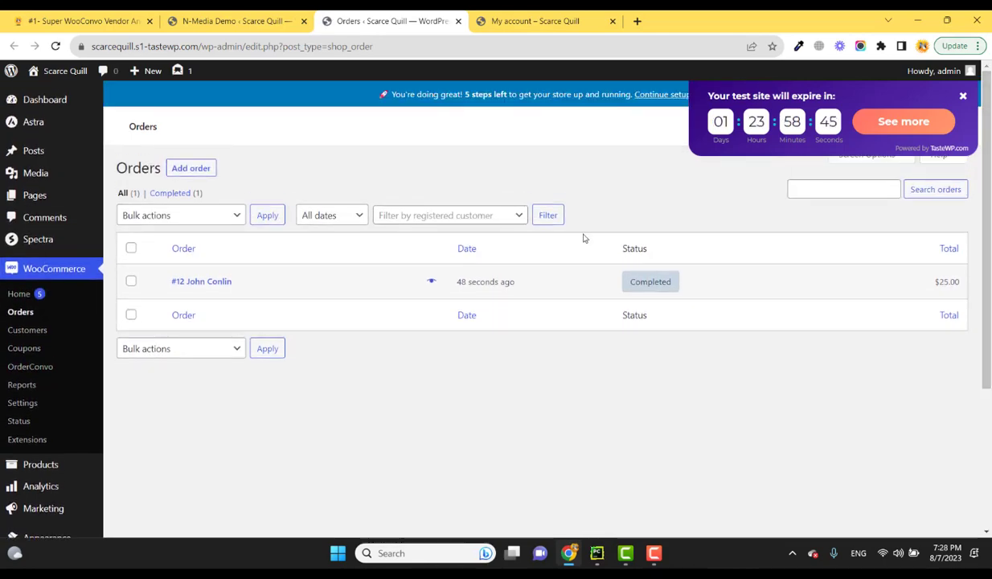
left_click(34, 368)
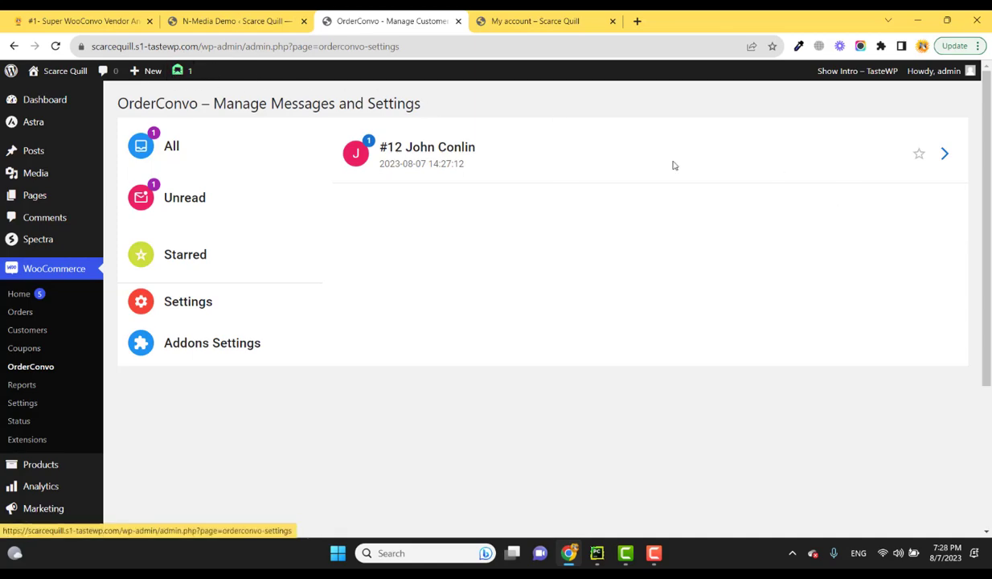
Step: Reply 'Hello, yes it will be delivered soon.' to the customer in the Order #12 conversation
left_click(947, 154)
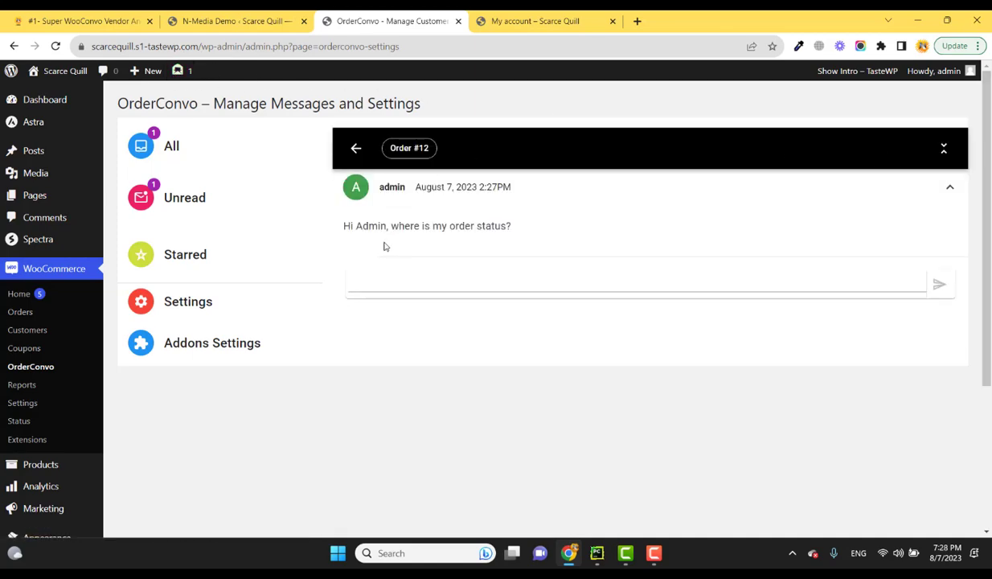
left_click_drag(345, 228, 514, 226)
left_click(533, 231)
left_click(524, 283)
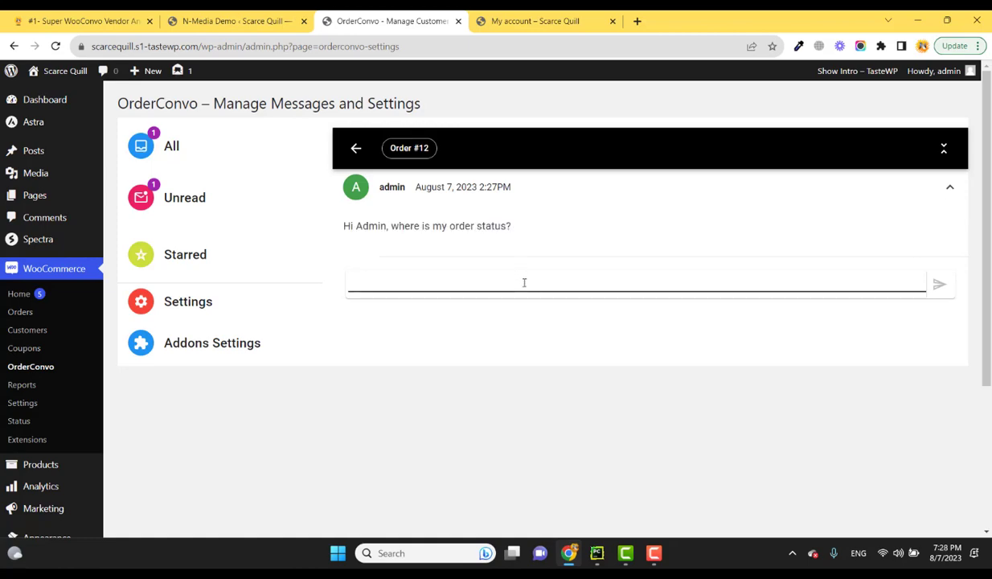
left_click(524, 283)
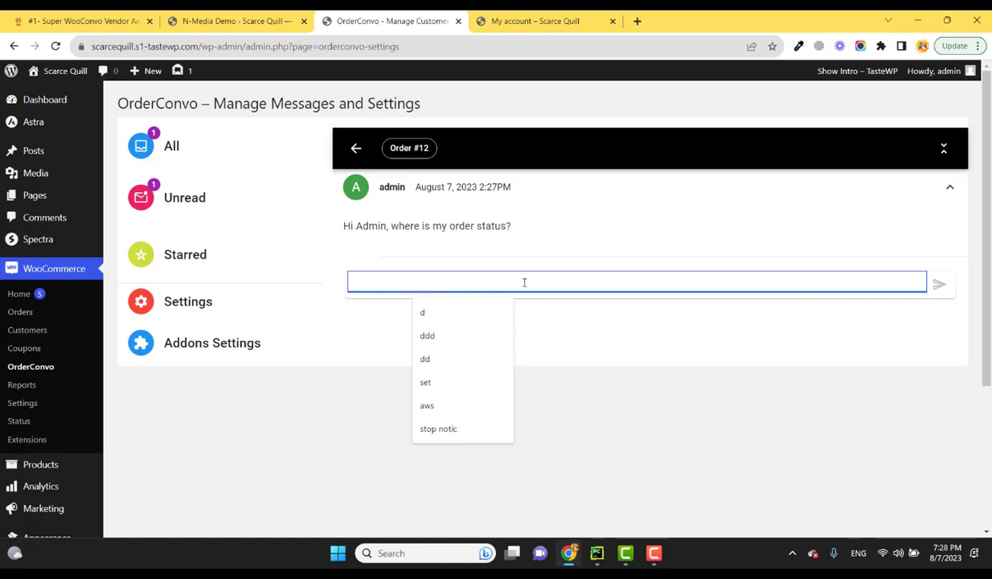
type("Hello, yes")
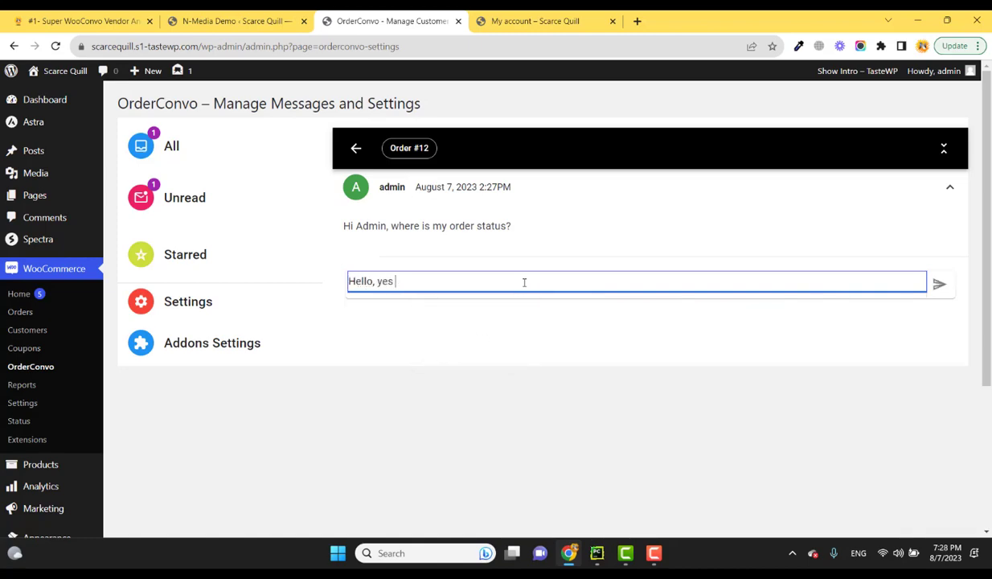
type(" it will be delivefred soo")
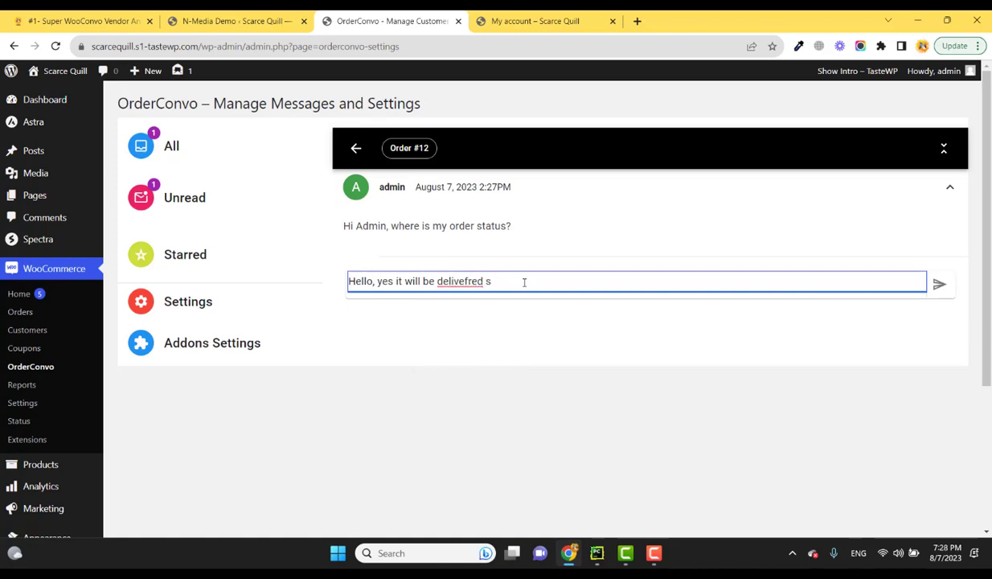
key("BackSpace")
key("BackSpace")
key("BackSpace")
type("soon.")
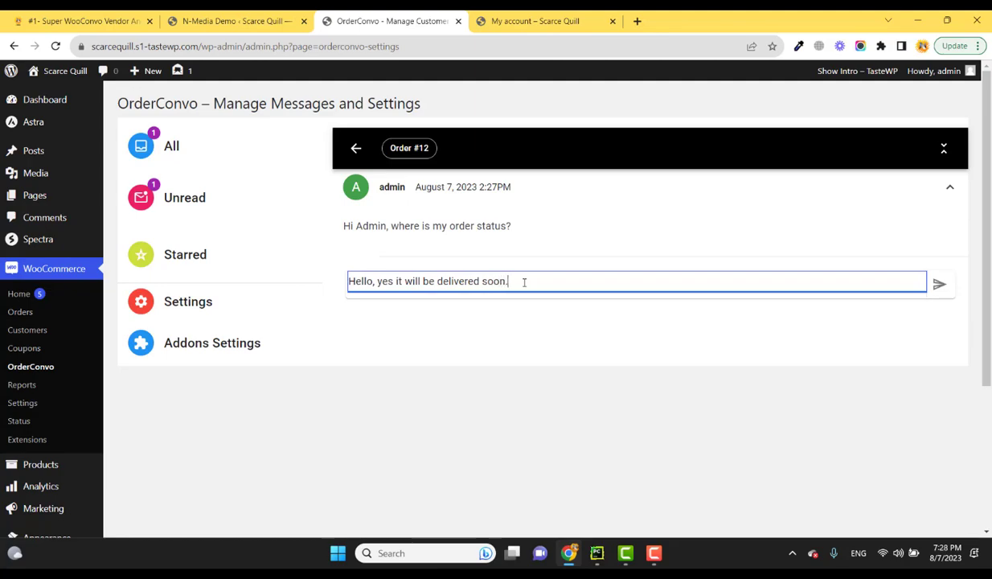
left_click(934, 285)
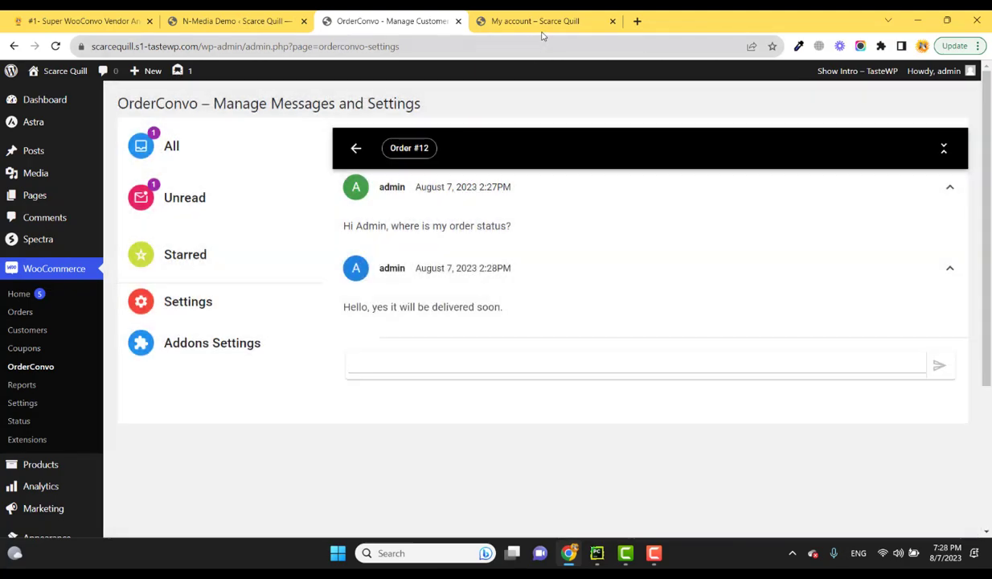
Step: Reload the customer's My account, read the admin's reply in Order #12, then return to admin
left_click(542, 24)
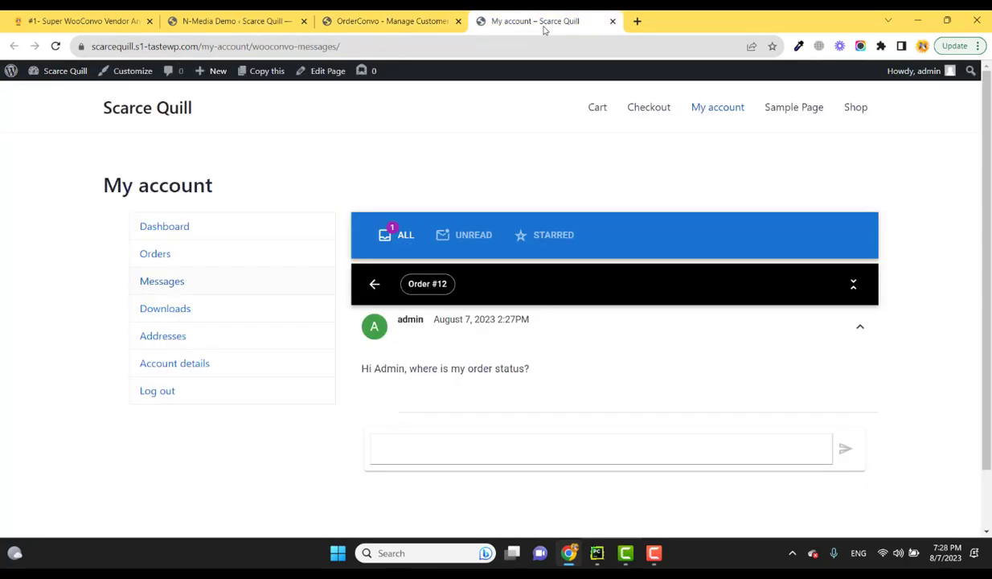
left_click(56, 46)
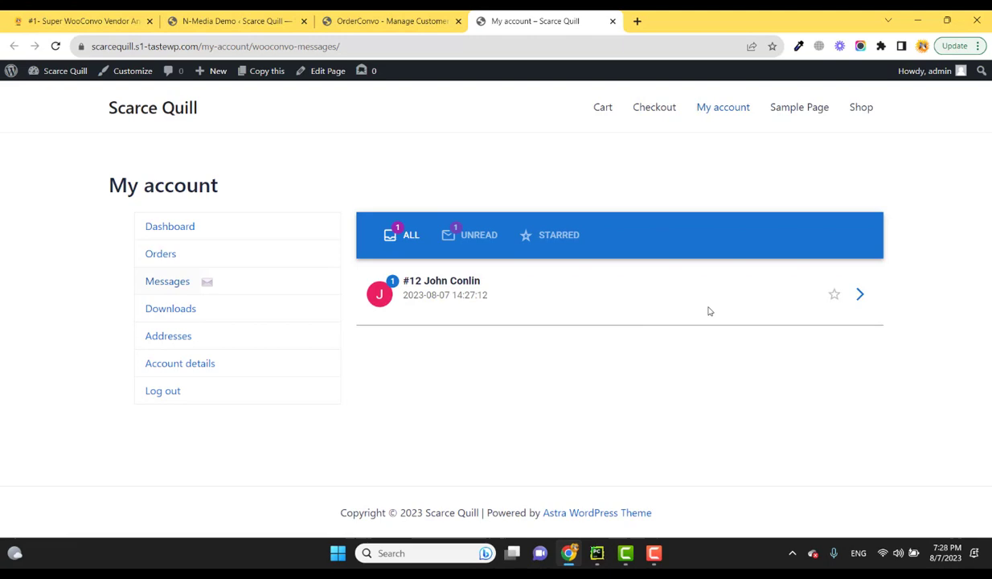
left_click(859, 294)
scroll(436, 319, "down", 2)
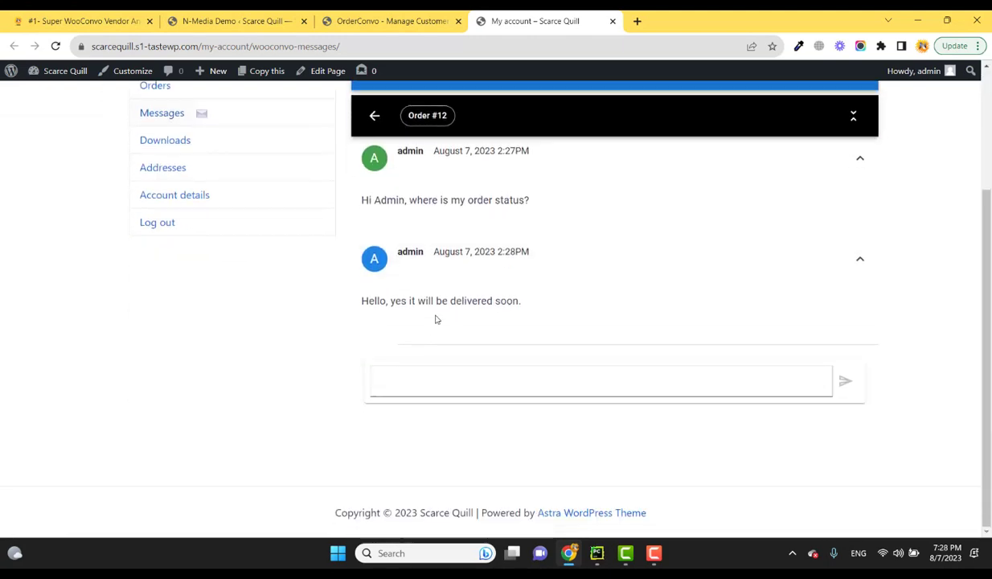
scroll(436, 319, "up", 2)
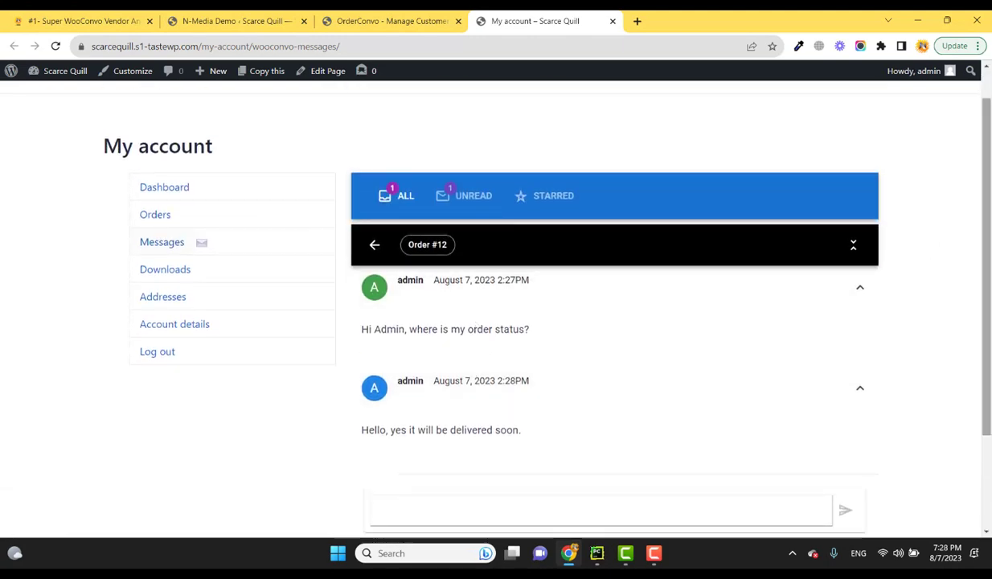
scroll(887, 294, "down", 1)
scroll(554, 241, "down", 2)
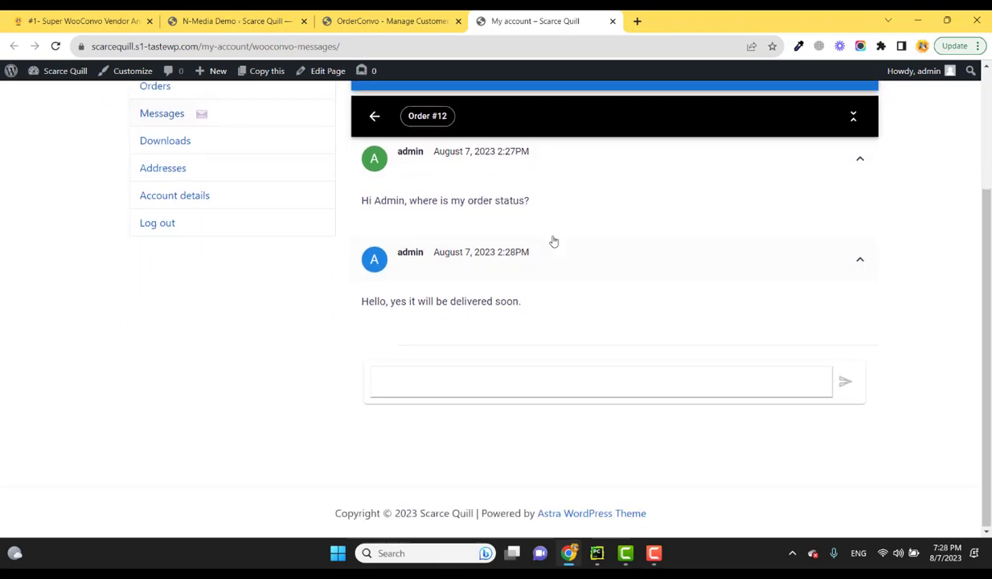
left_click(380, 21)
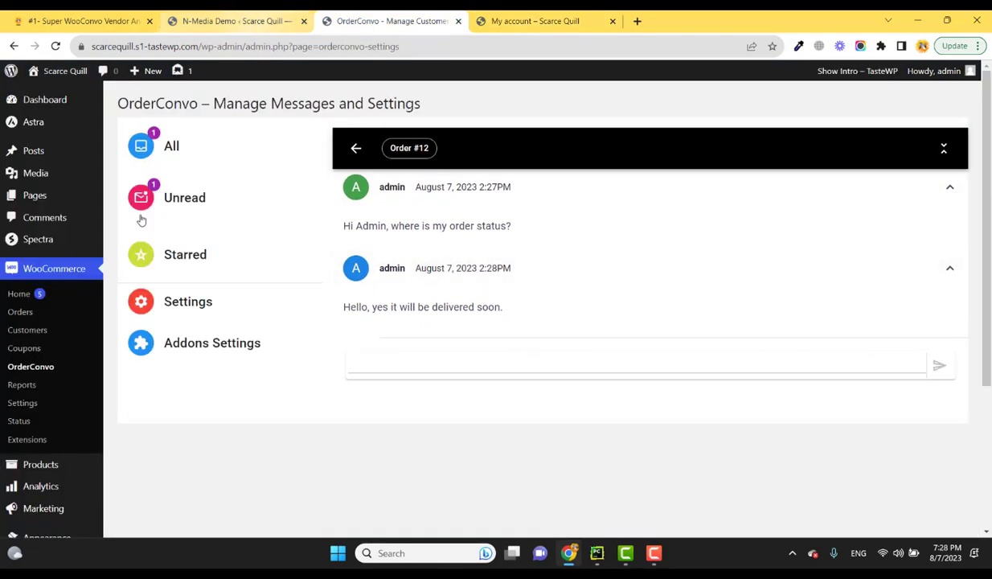
Step: Enable file attachments and 'Send attachments in email' in OrderConvo attachment settings, and save
left_click(199, 303)
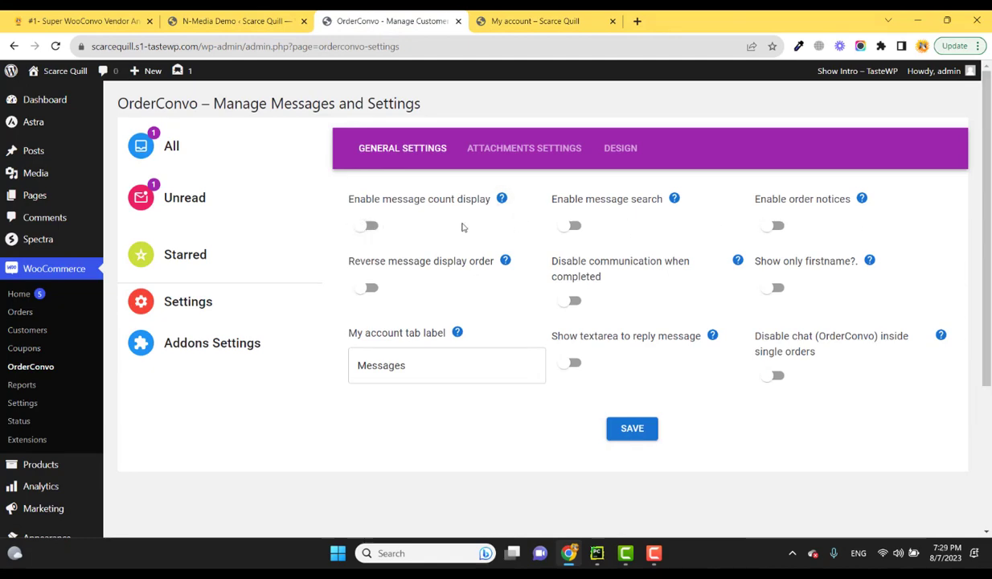
left_click(517, 162)
left_click(370, 226)
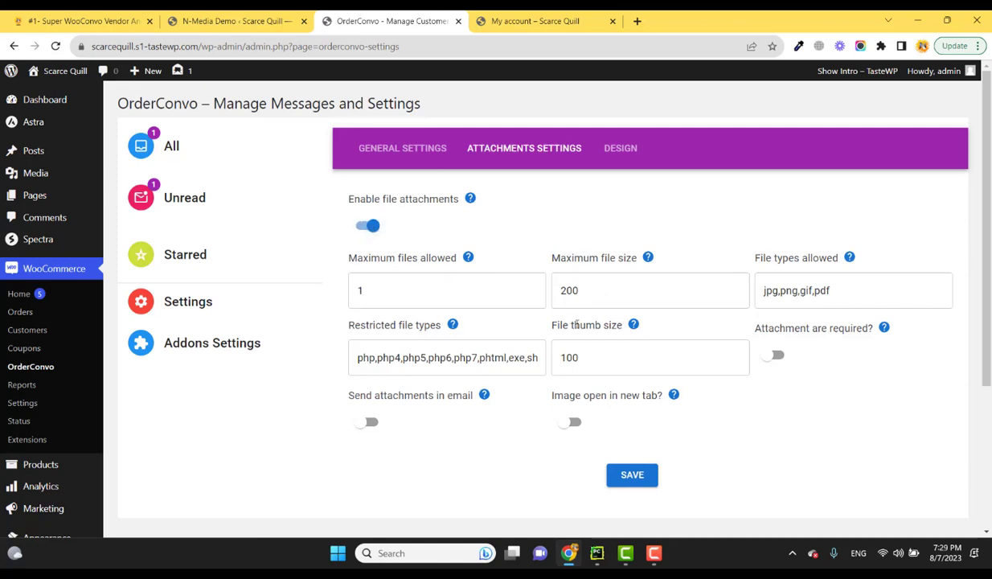
left_click_drag(842, 294, 718, 287)
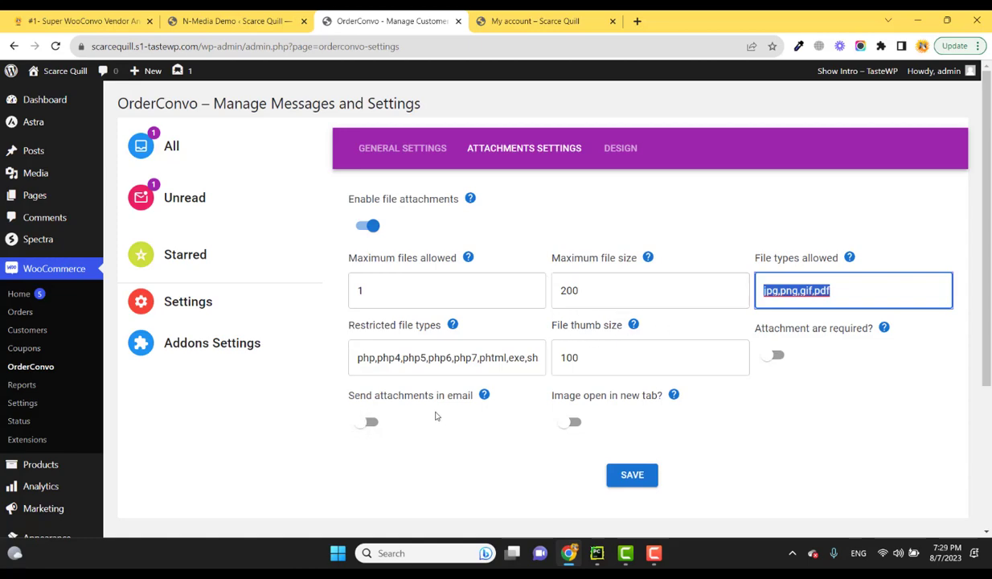
scroll(434, 414, "down", 2)
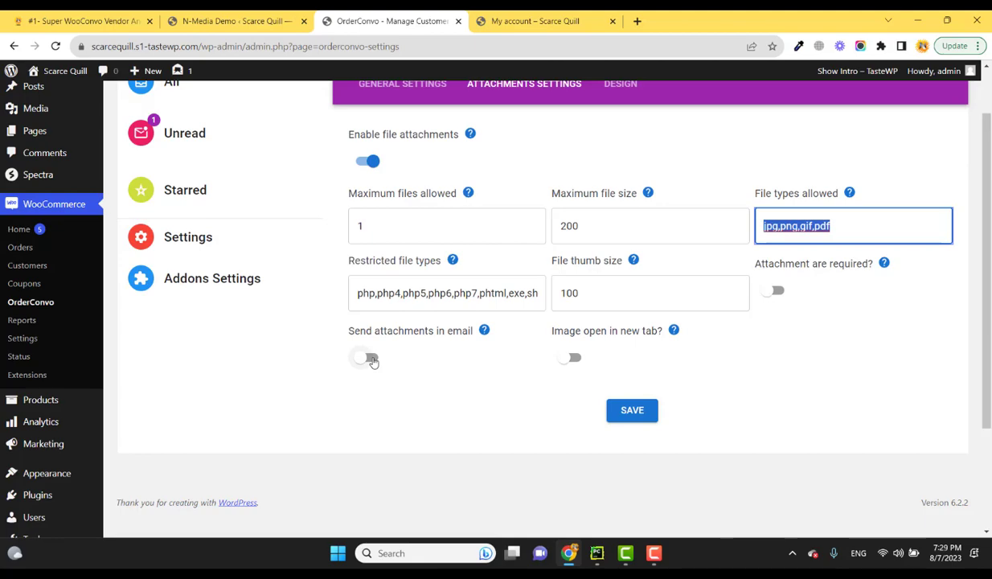
left_click(370, 359)
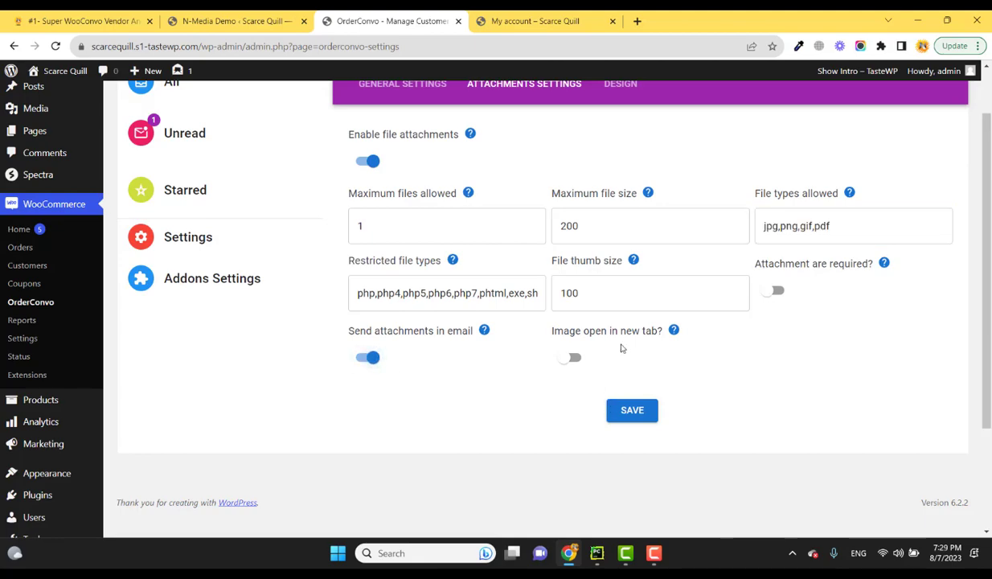
left_click(632, 411)
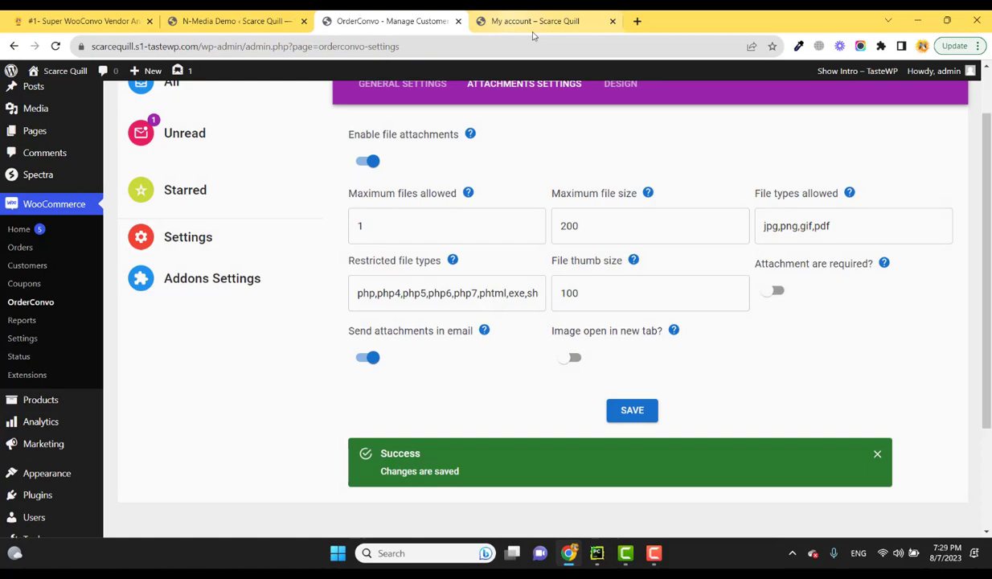
left_click(520, 25)
Step: In the refreshed Order #12 chat, write 'Hey, see my new design please send me according to it.'
left_click(56, 46)
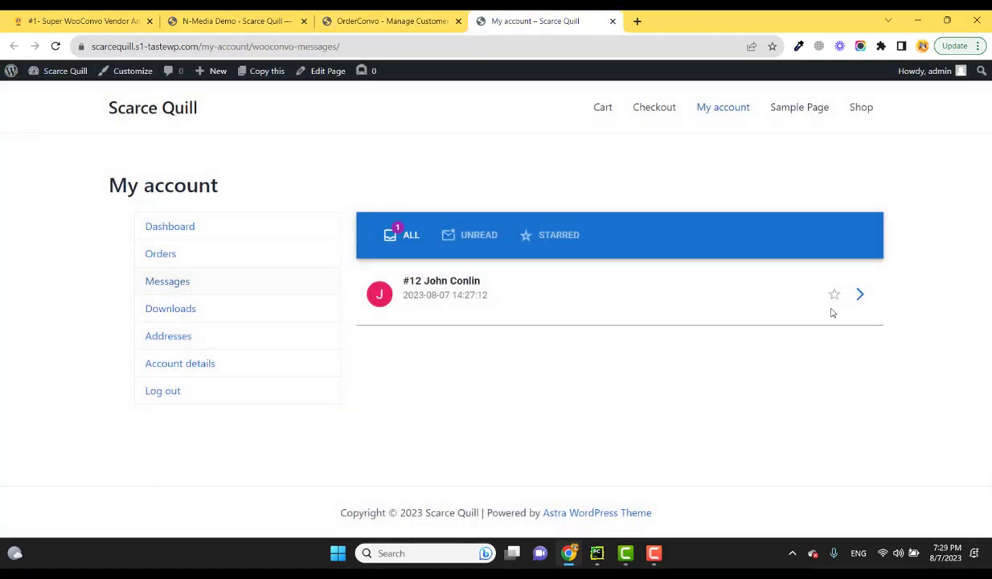
left_click(857, 294)
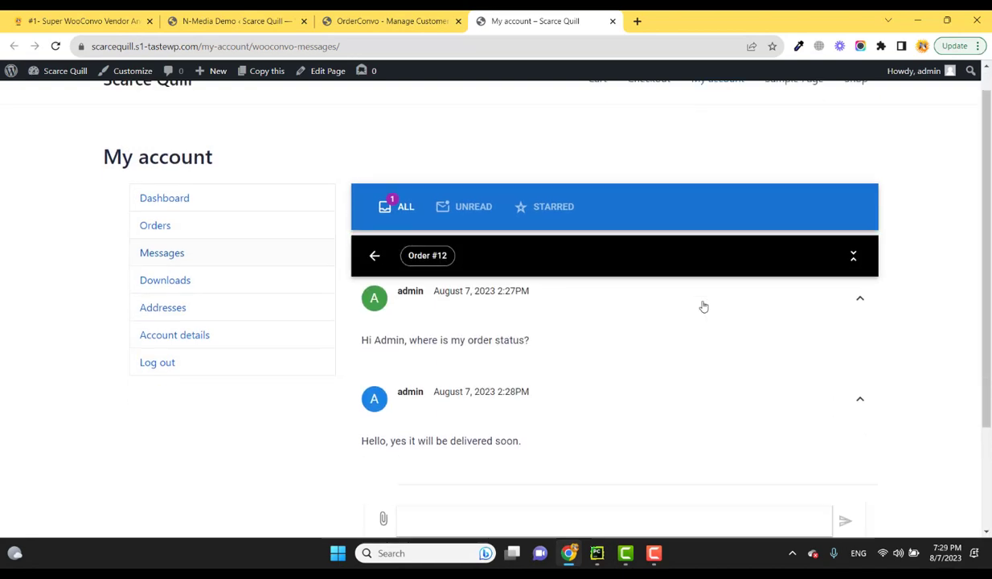
scroll(705, 322, "down", 2)
left_click(463, 370)
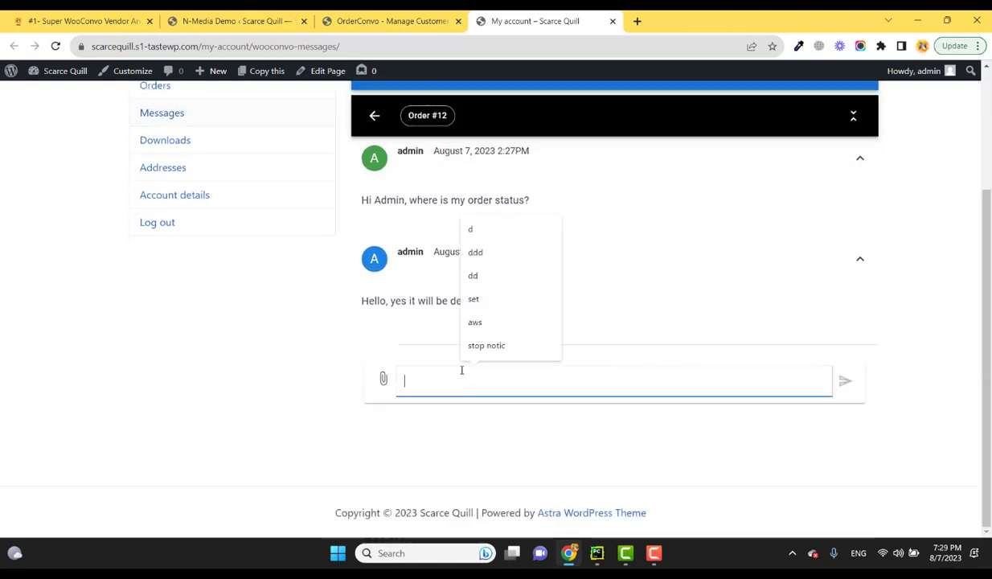
type("A")
key("BackSpace")
type("Hey,")
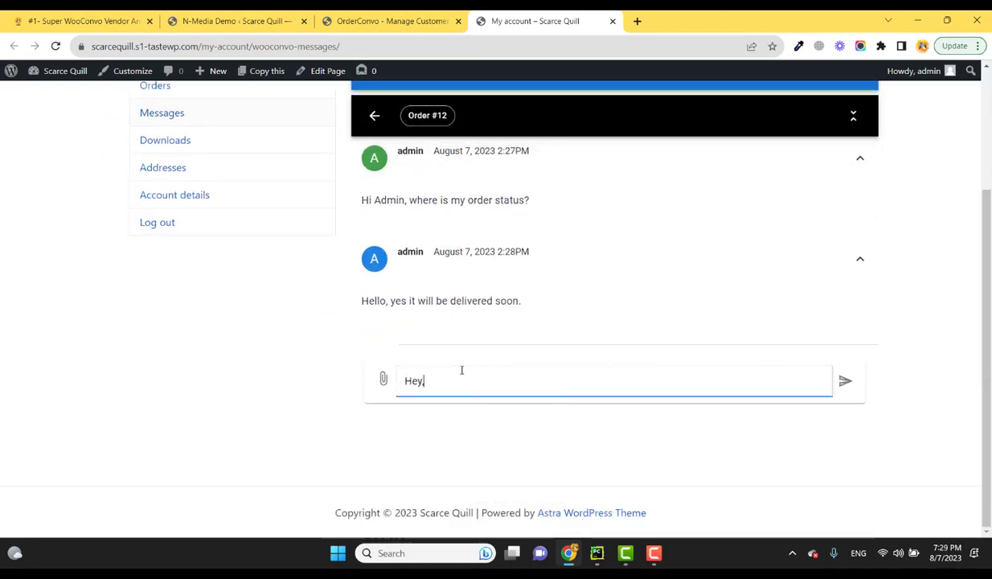
type(" see my new design please send me an")
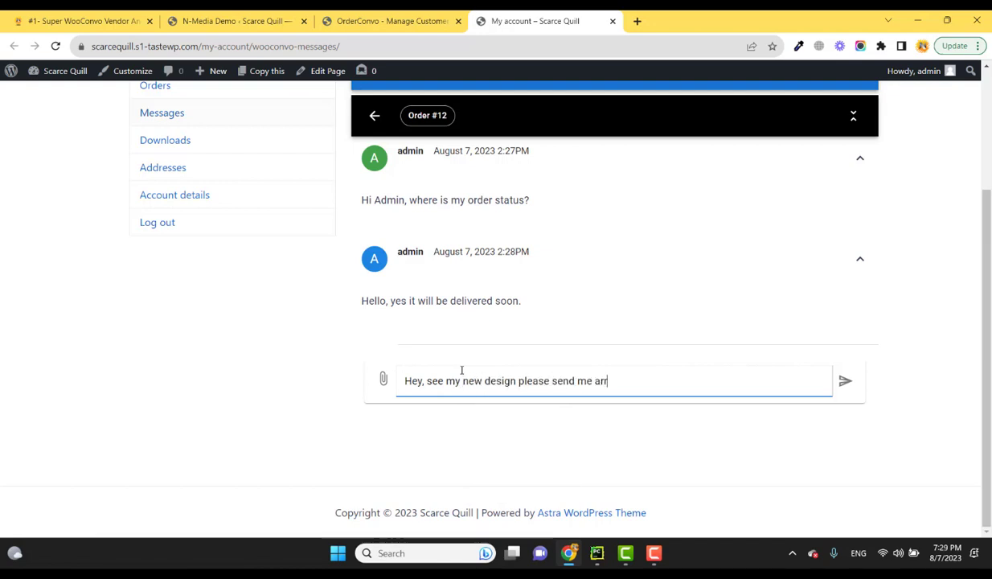
key("BackSpace")
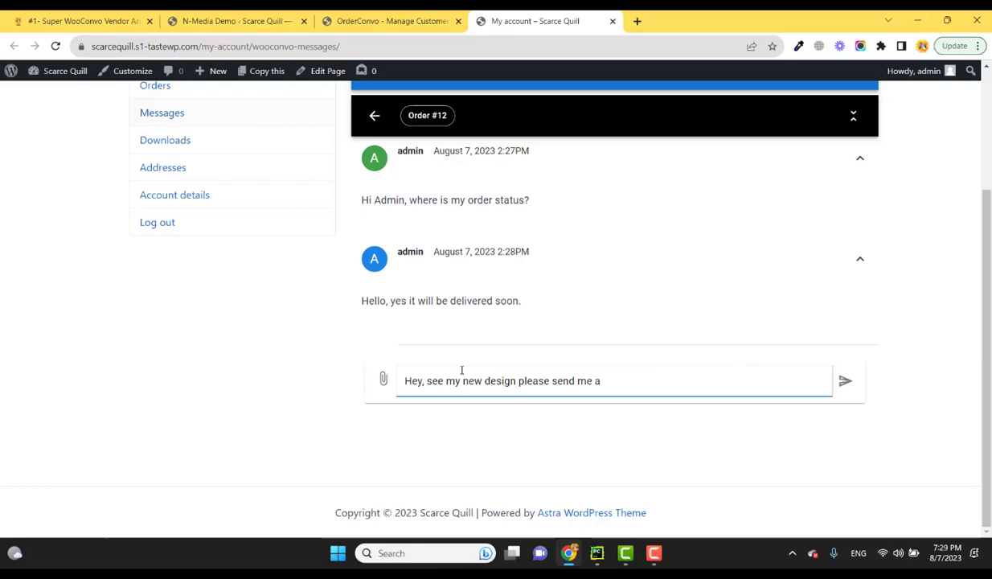
type("ccording to it.")
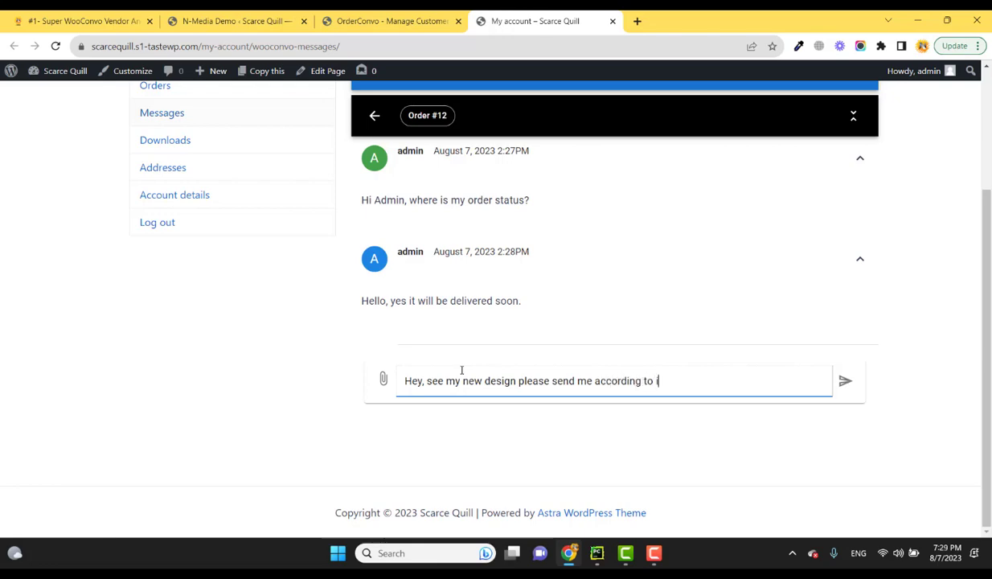
Step: Attach the blue-glass image instead of the rejected image 03 and send the message
left_click(382, 378)
double_click(422, 207)
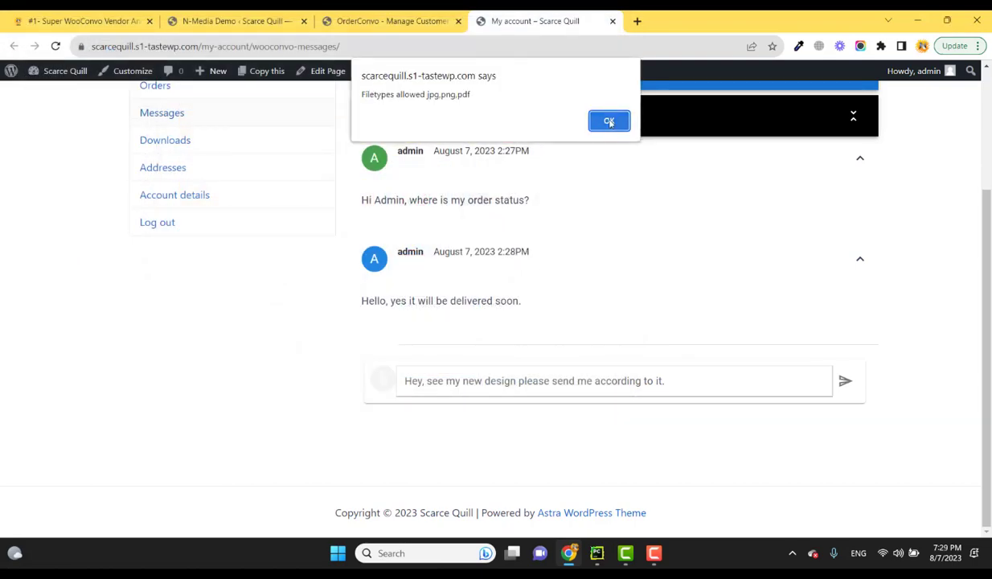
left_click(609, 121)
left_click(395, 385)
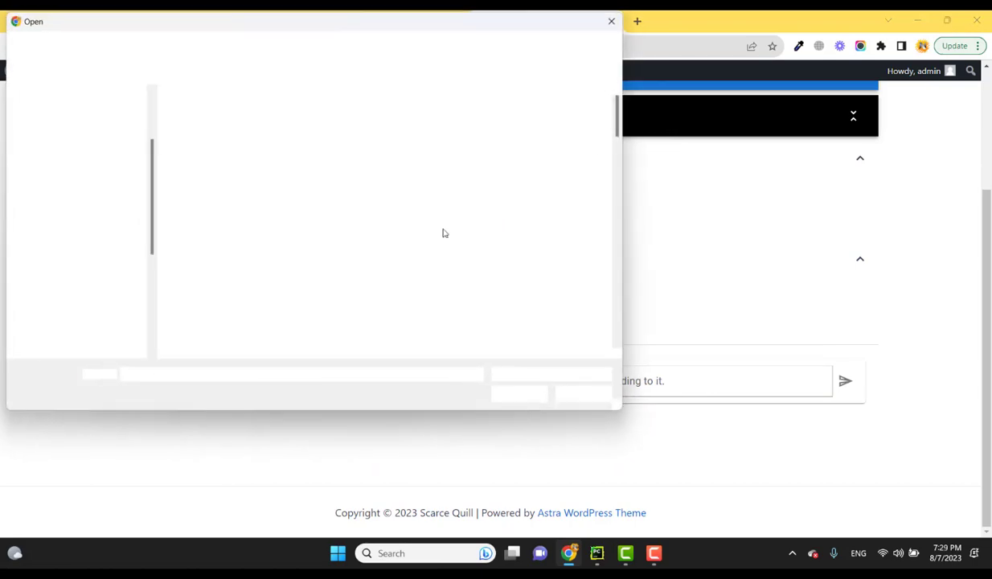
left_click(560, 207)
double_click(560, 208)
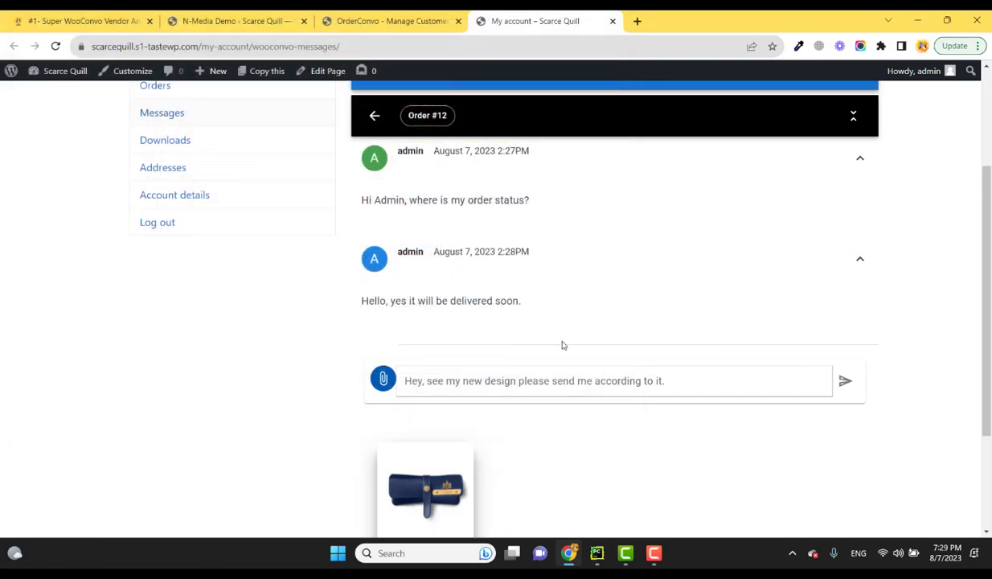
scroll(482, 378, "down", 2)
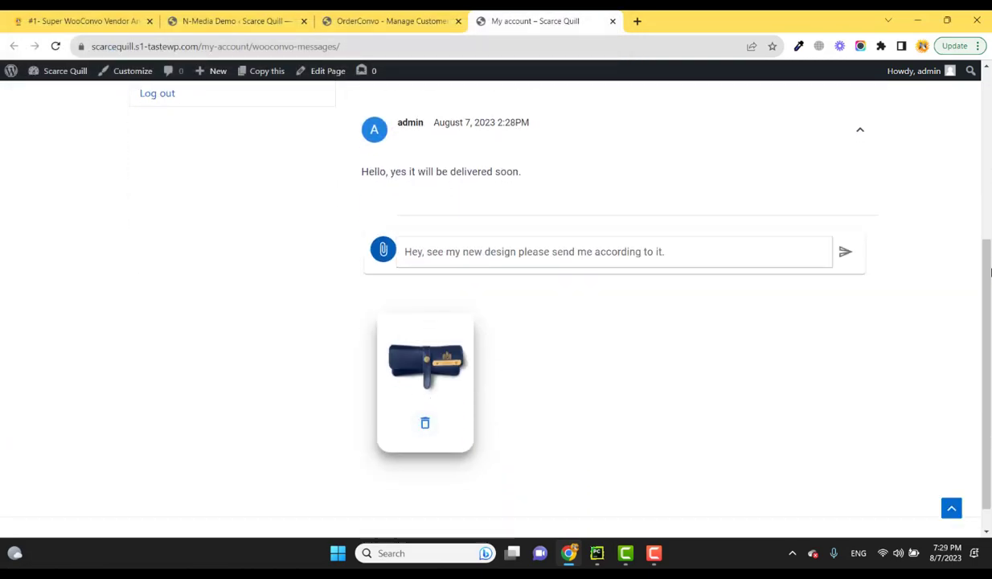
left_click(844, 264)
left_click(857, 263)
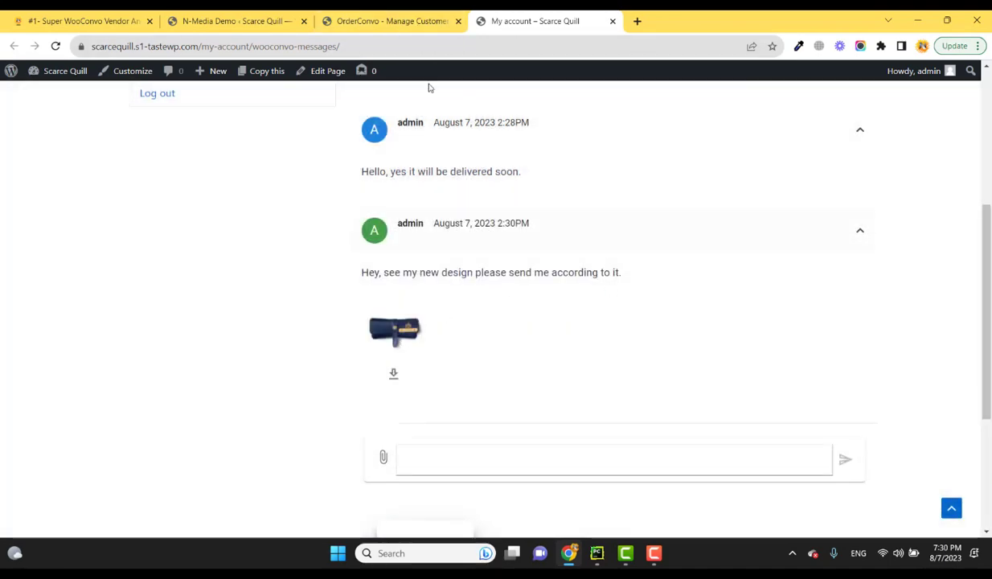
scroll(402, 247, "up", 1)
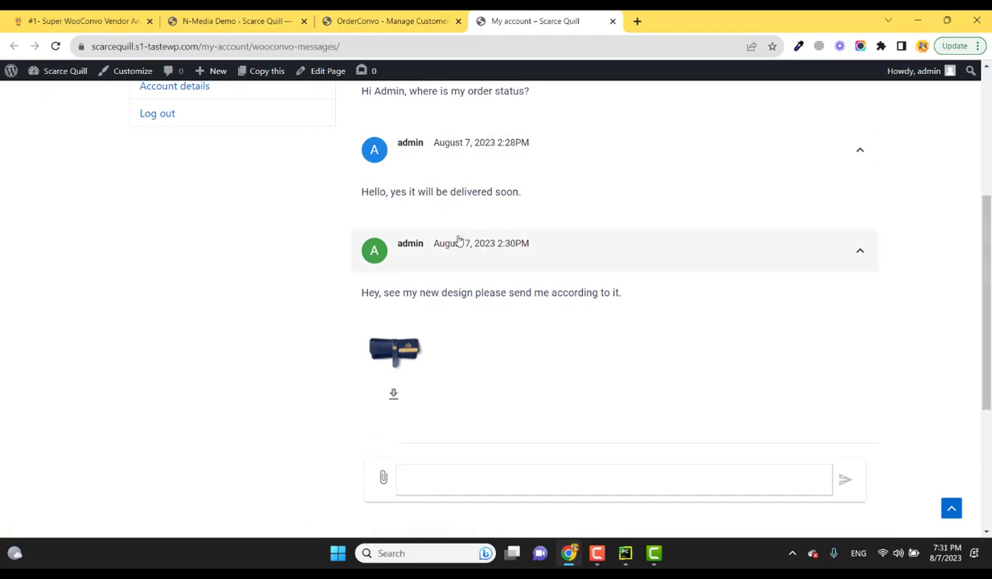
Step: Set the Send button icon color to red (192, 48, 48) in OrderConvo Design settings and save
left_click(383, 24)
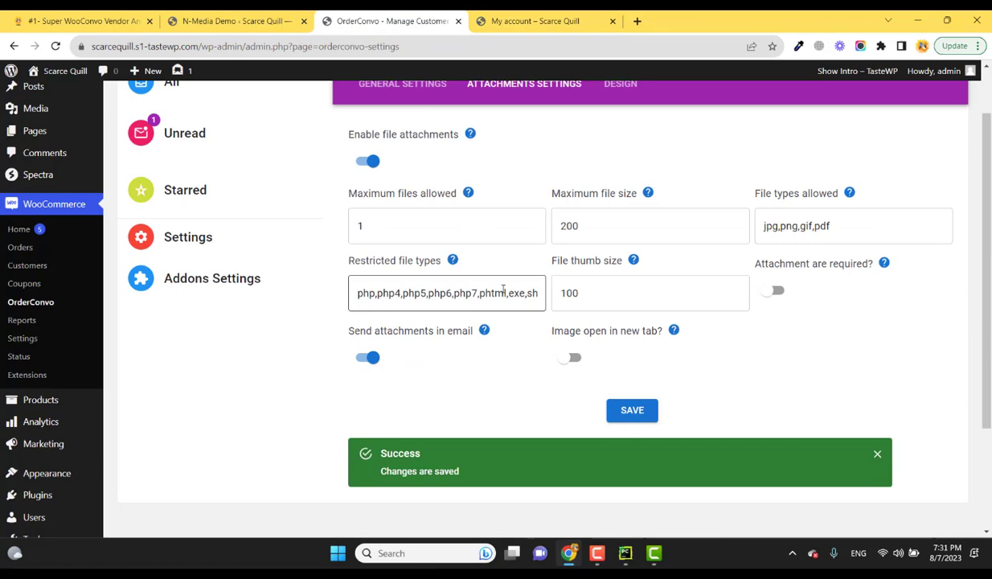
scroll(503, 289, "up", 1)
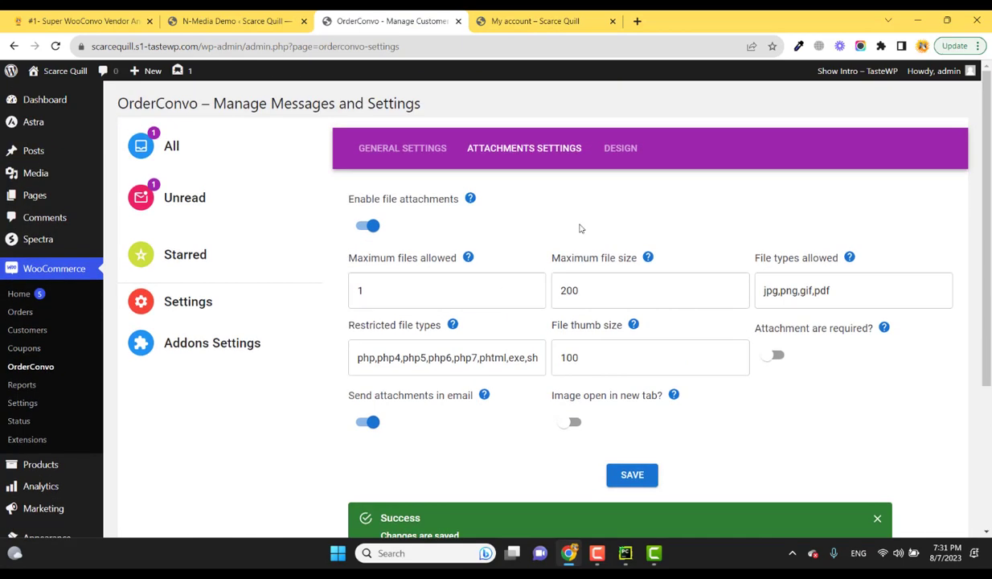
left_click(619, 149)
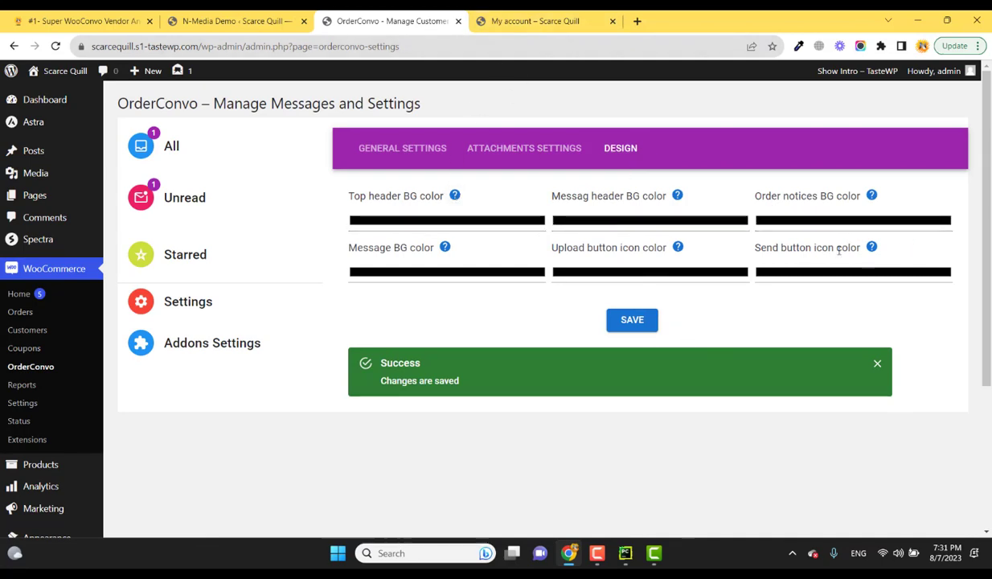
left_click(795, 271)
left_click_drag(845, 301, 866, 306)
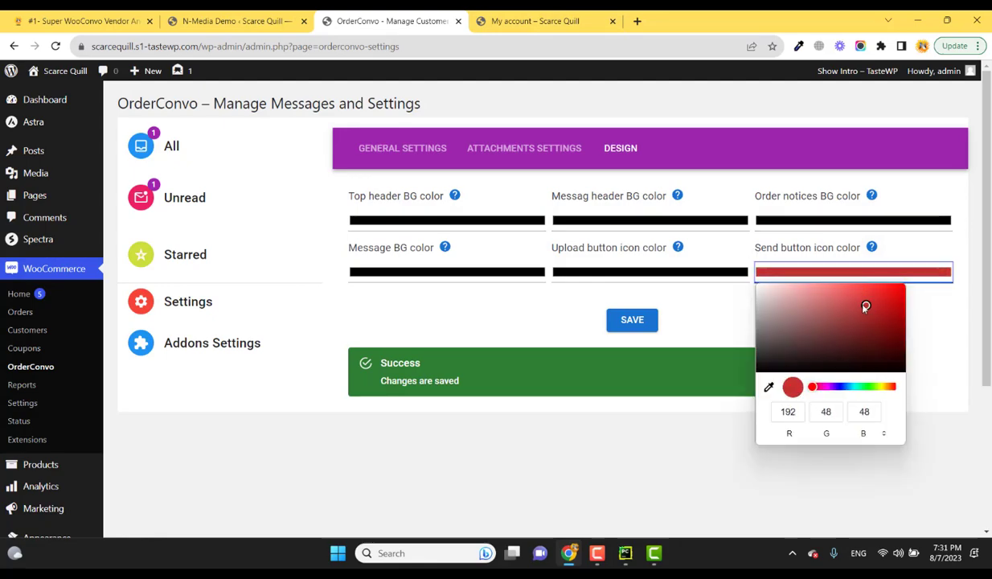
left_click(636, 323)
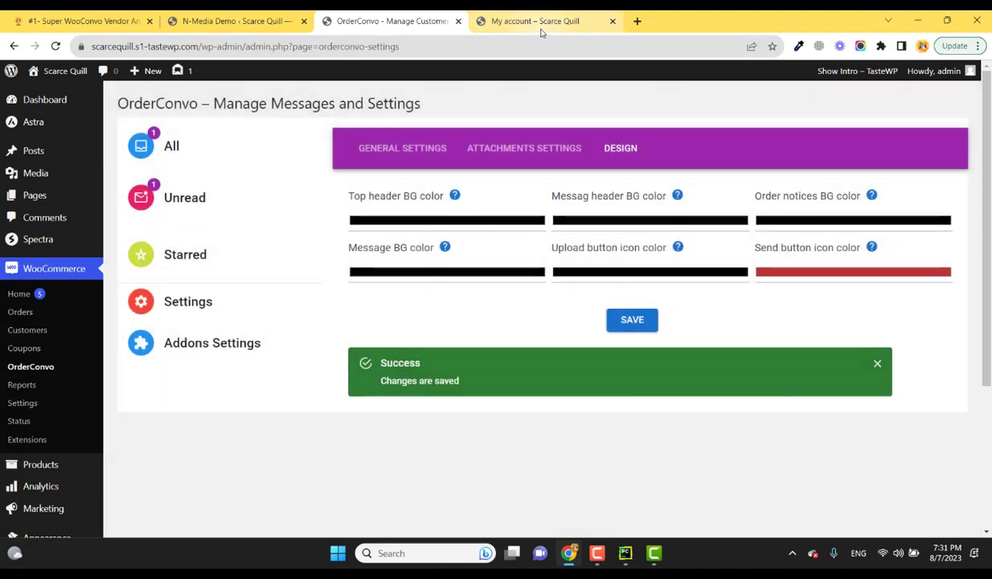
Step: Confirm Order #12's send arrow is now red on the storefront, then open OrderConvo Addons Settings
left_click(532, 21)
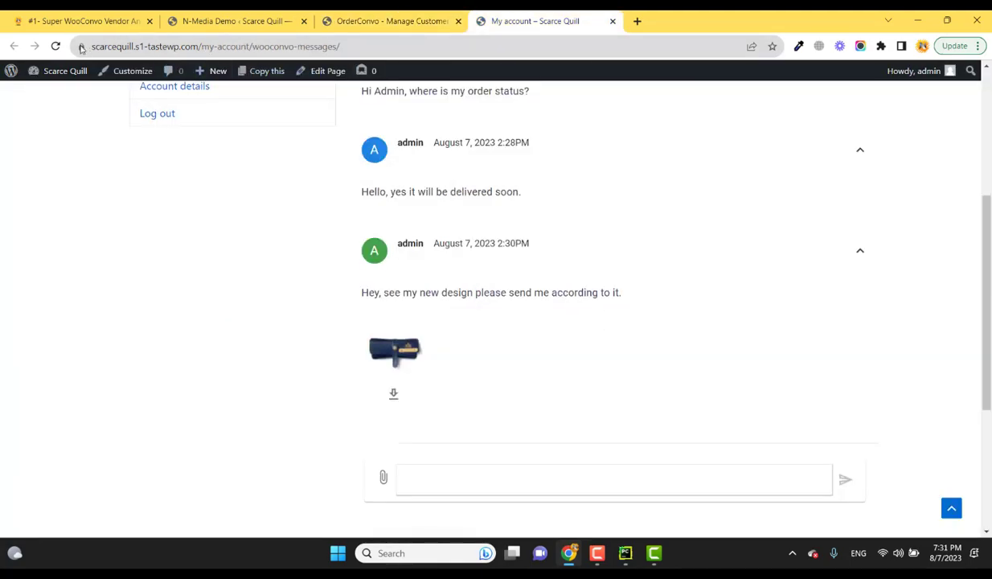
left_click(55, 46)
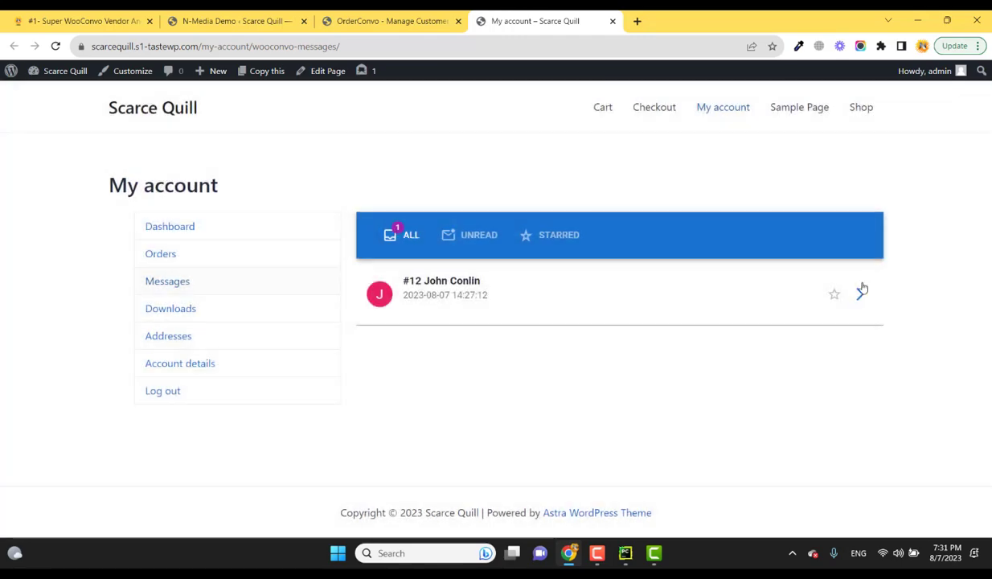
left_click(864, 290)
scroll(858, 359, "down", 5)
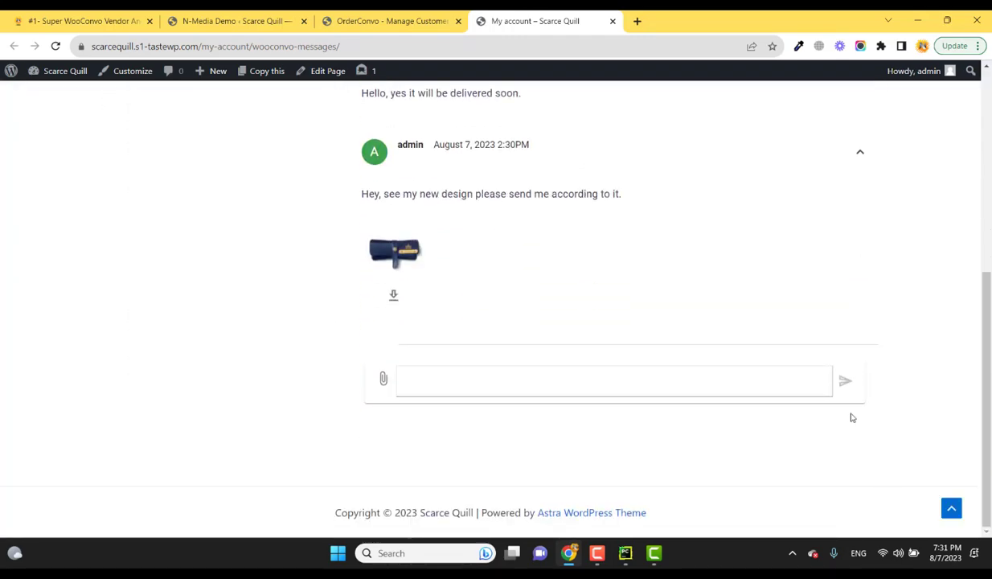
left_click(774, 383)
type("fffff")
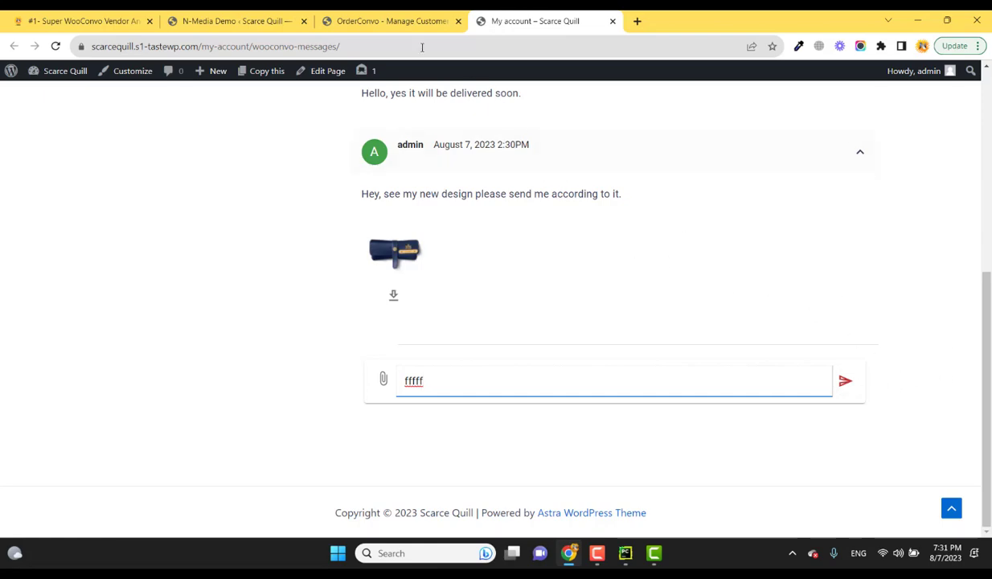
left_click(391, 25)
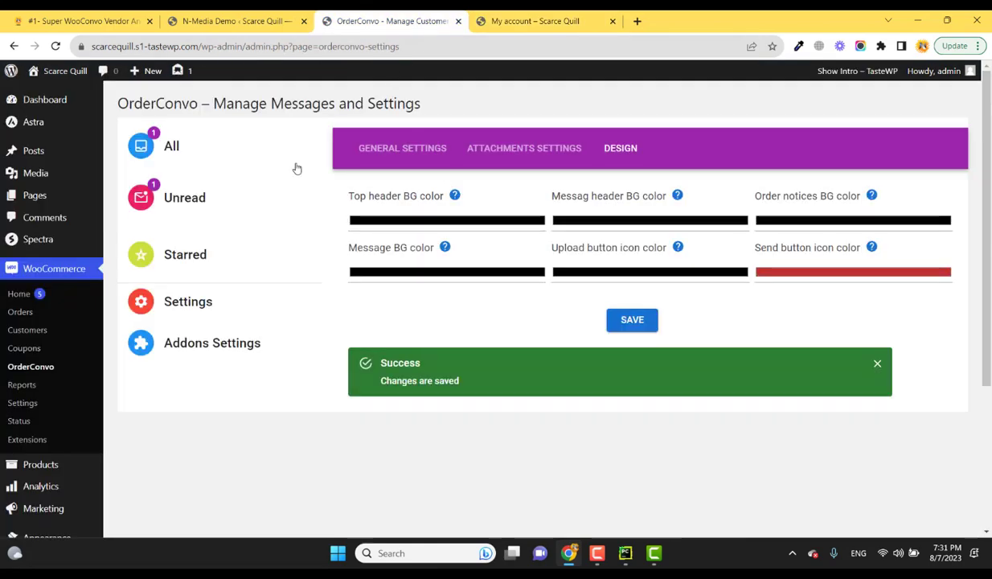
left_click(201, 342)
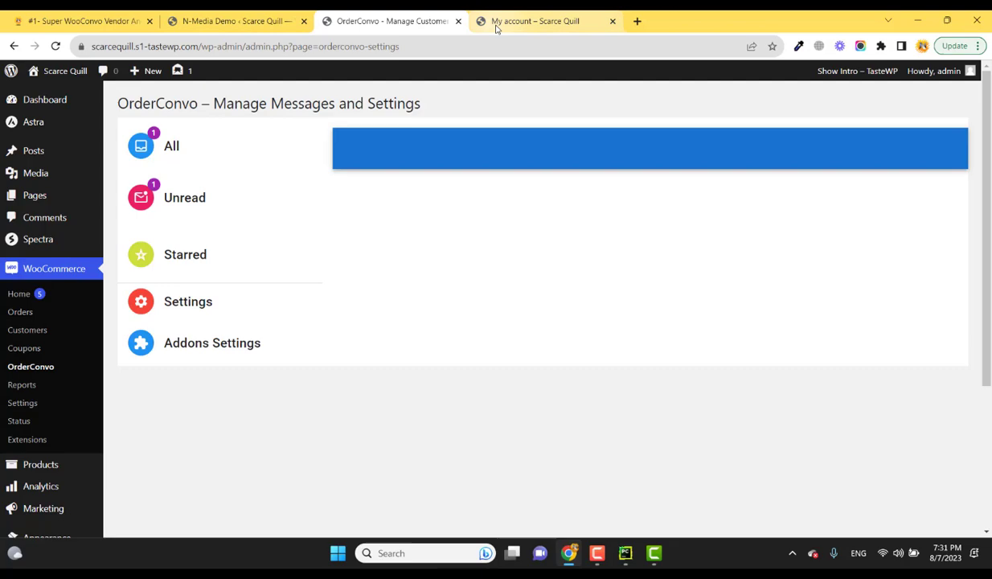
Step: Highlight the AWS S3 Add-on heading on the N-Media OrderConvo product page
left_click(82, 19)
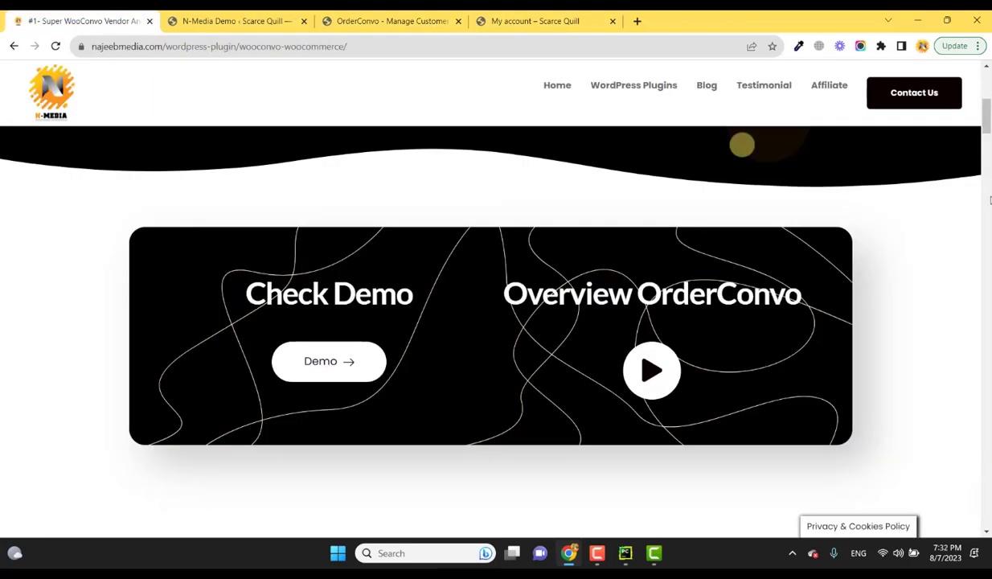
left_click_drag(985, 128, 988, 207)
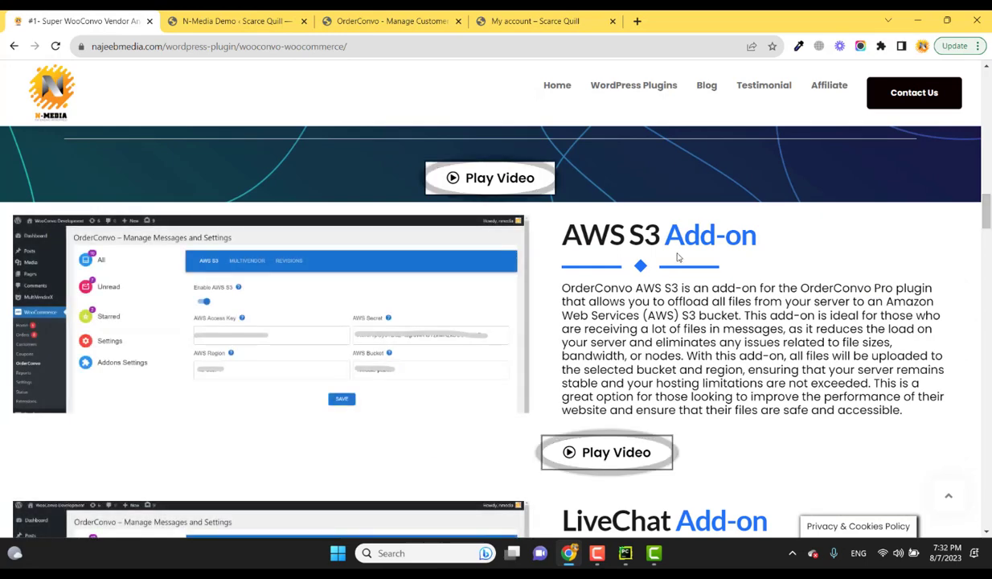
left_click_drag(579, 235, 724, 235)
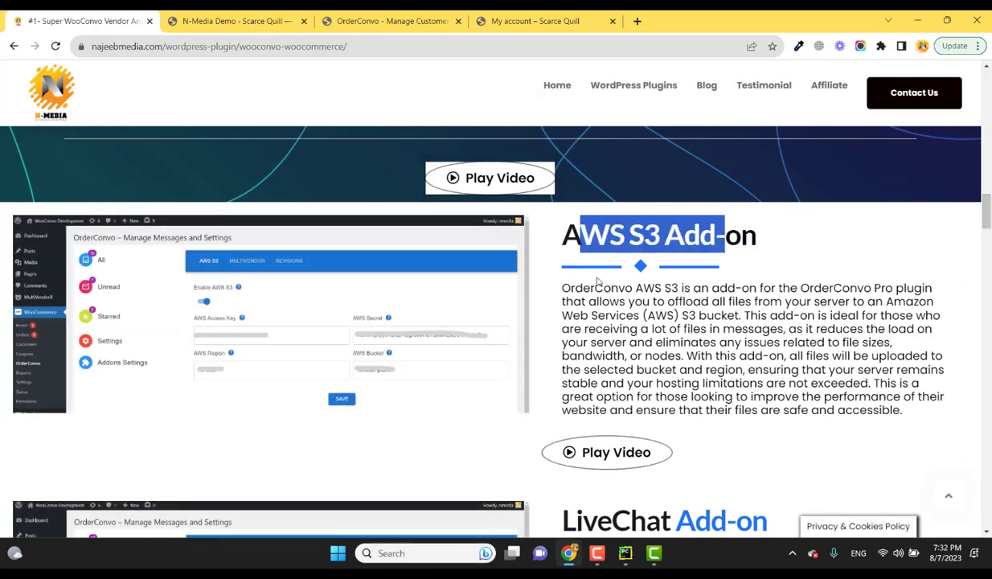
left_click(612, 241)
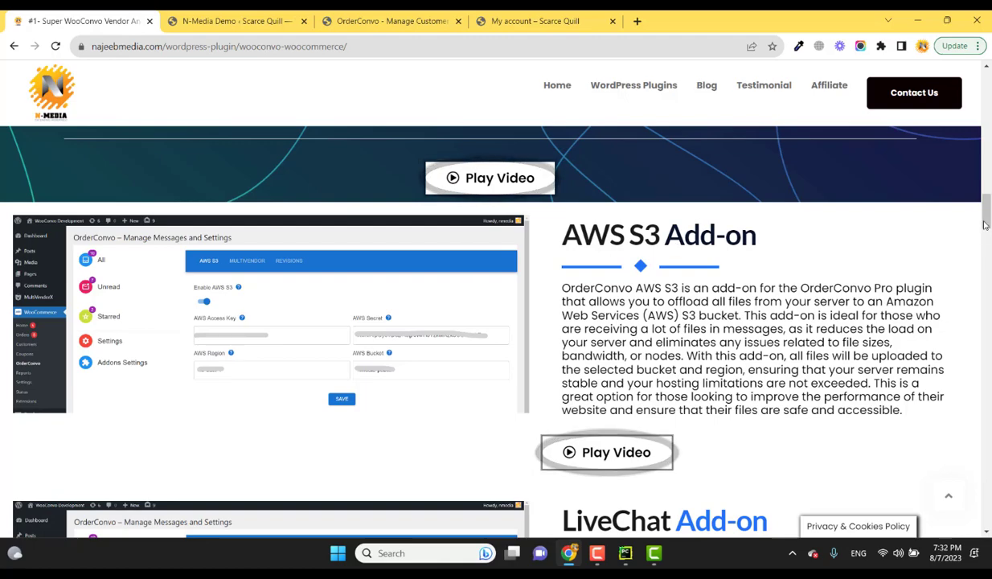
Step: Highlight the LiveChat Add-on heading, then check the OrderConvo admin All messages list
left_click_drag(988, 213, 989, 219)
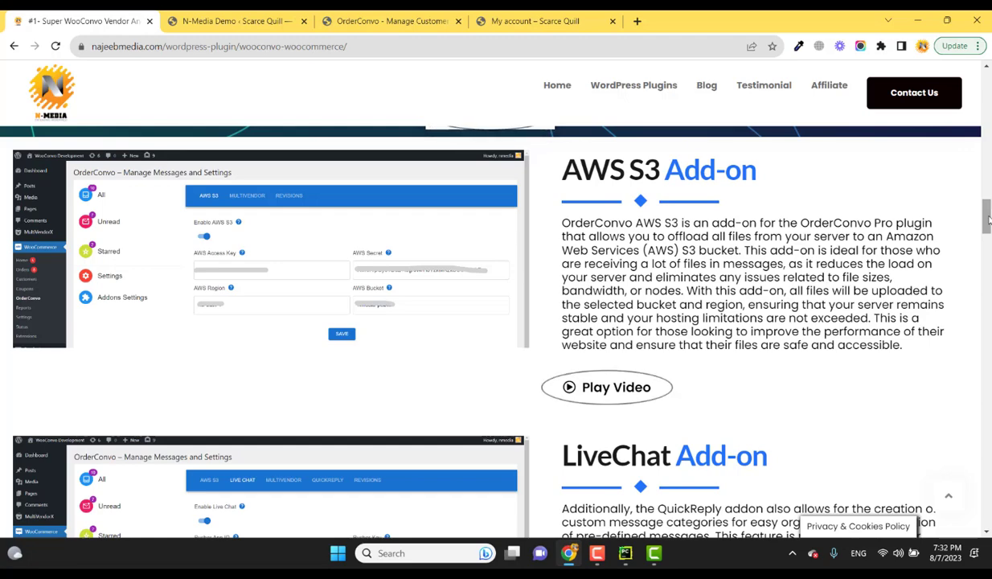
left_click_drag(989, 217, 990, 218)
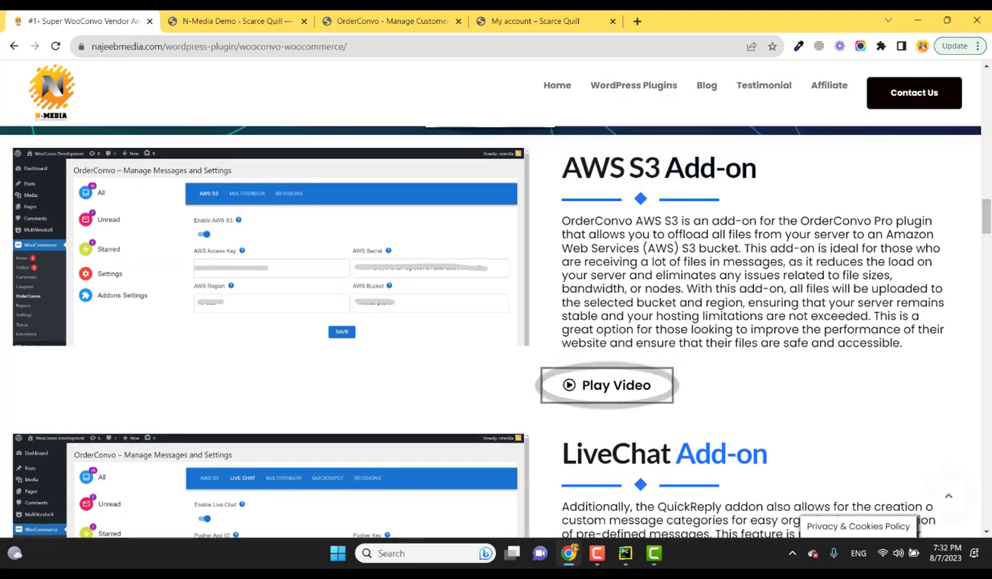
left_click_drag(556, 167, 754, 167)
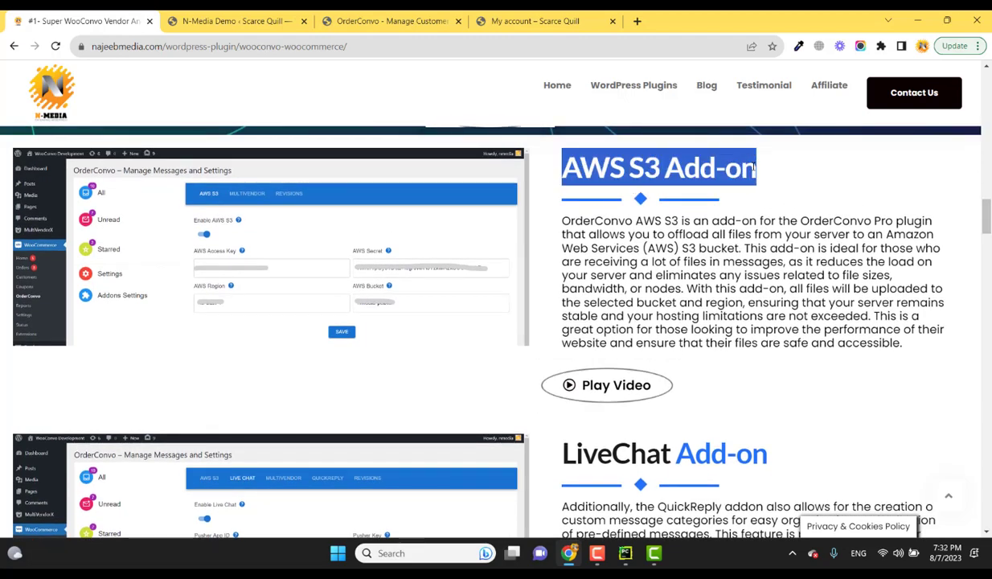
scroll(754, 167, "down", 2)
left_click_drag(560, 324, 751, 324)
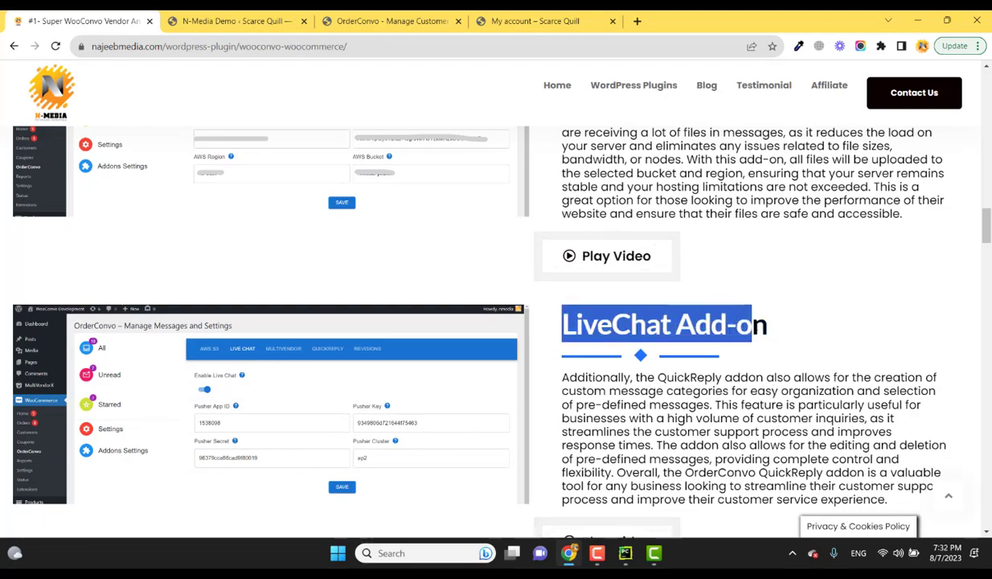
left_click(535, 20)
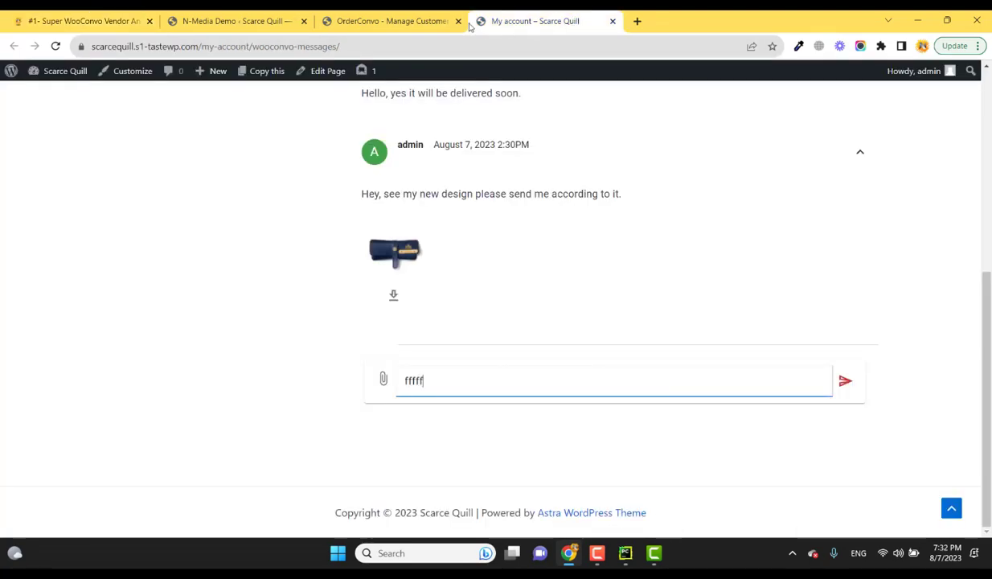
left_click(443, 27)
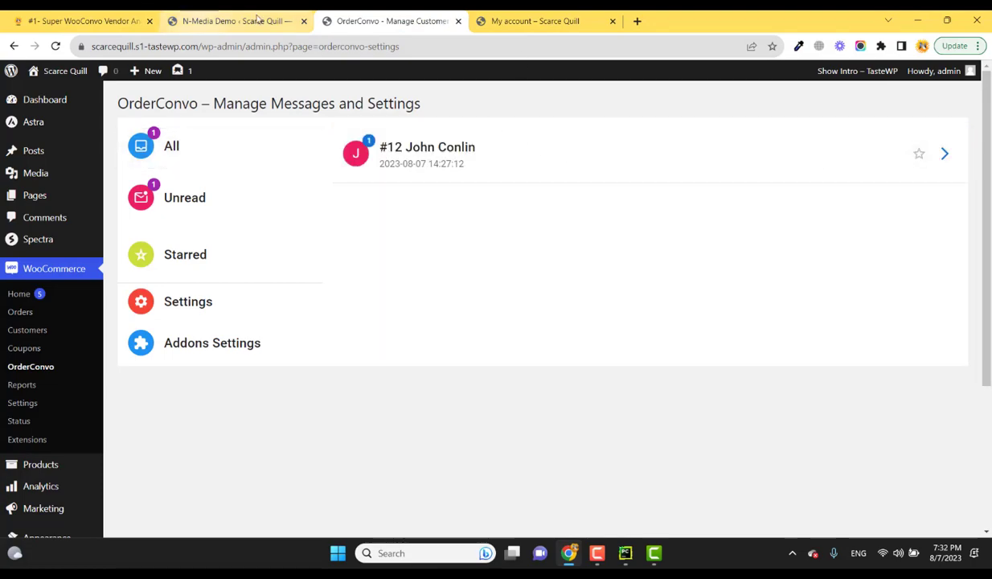
Step: Scroll to the Marketplaces Add-on and highlight its Dokan, Yith, WC Vendor and MultivendorX compatibility text
left_click(81, 21)
scroll(550, 288, "down", 4)
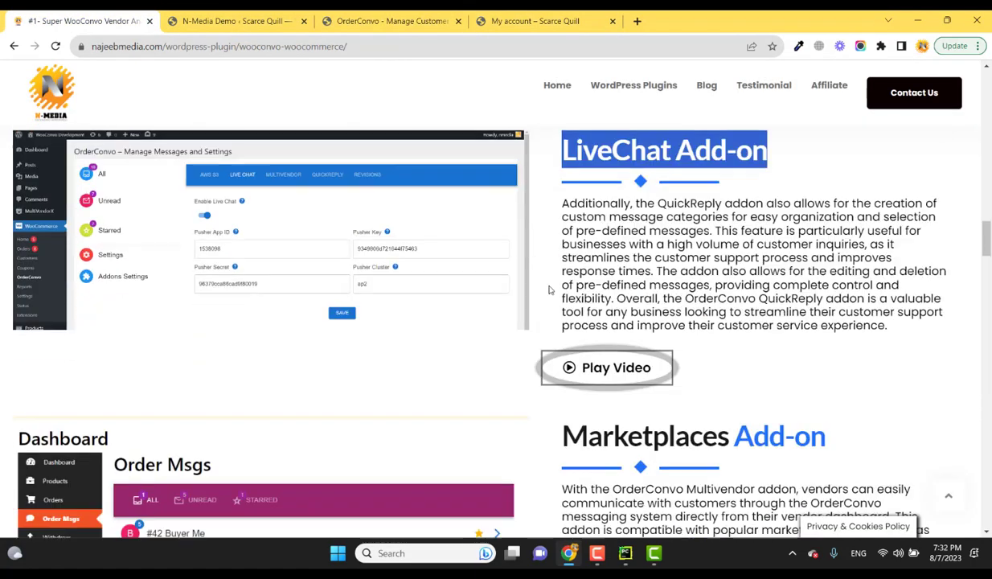
left_click_drag(554, 289, 828, 290)
scroll(518, 304, "down", 2)
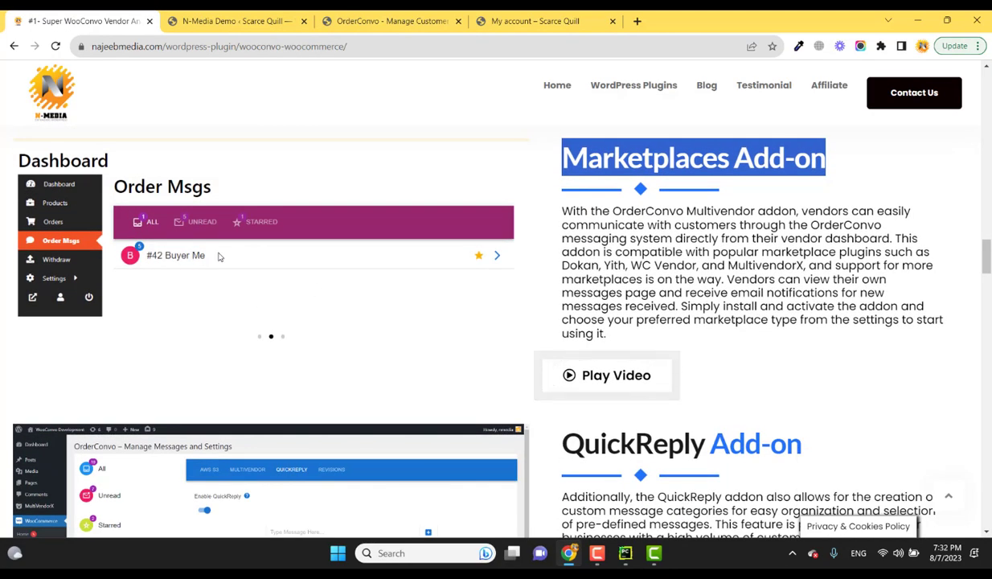
left_click_drag(569, 252, 646, 279)
left_click(595, 265)
left_click(734, 278)
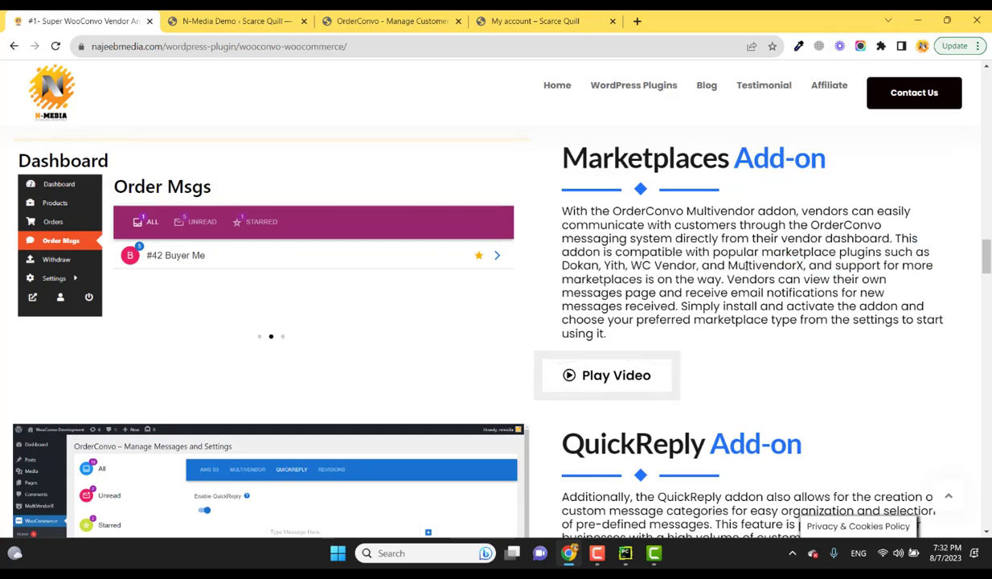
left_click_drag(728, 265, 816, 266)
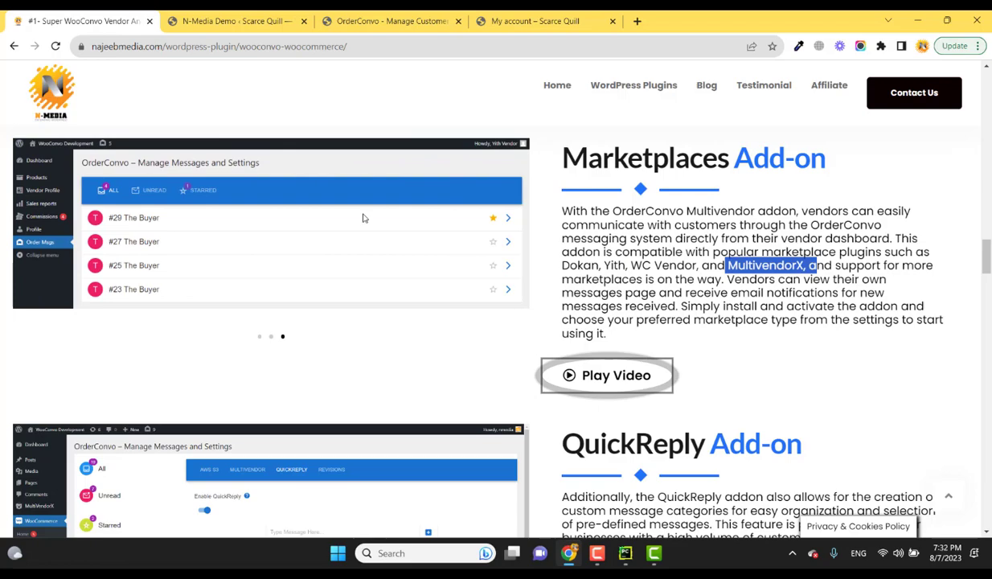
left_click(535, 21)
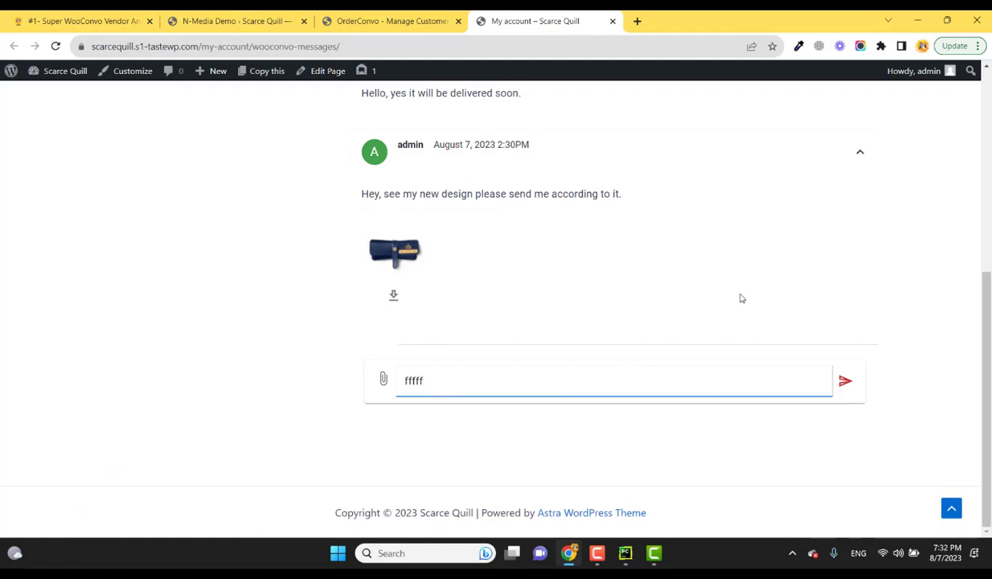
left_click(128, 22)
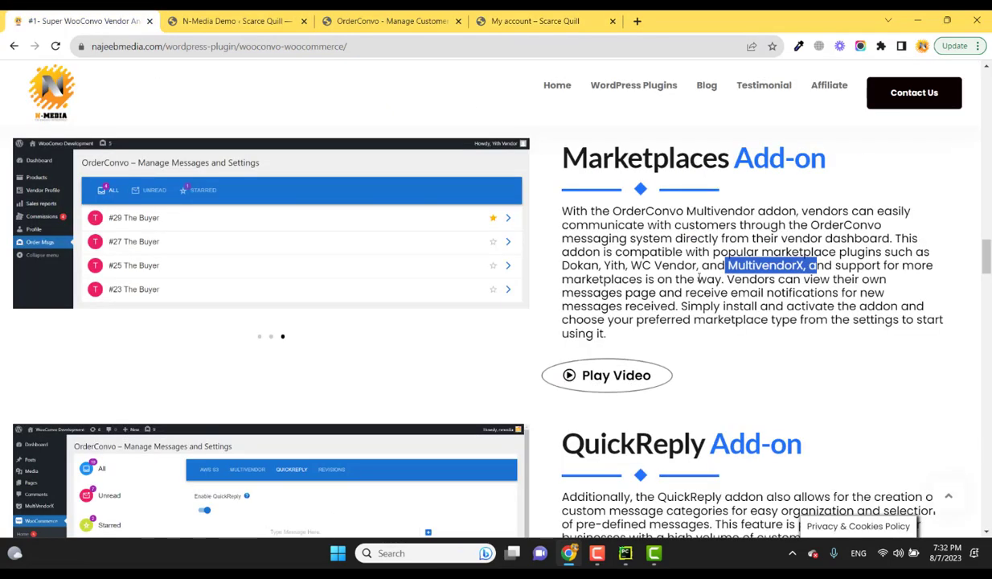
Step: Highlight the QuickReply Add-on heading, then scroll on and highlight the Revisions Add-on heading
scroll(612, 297, "down", 3)
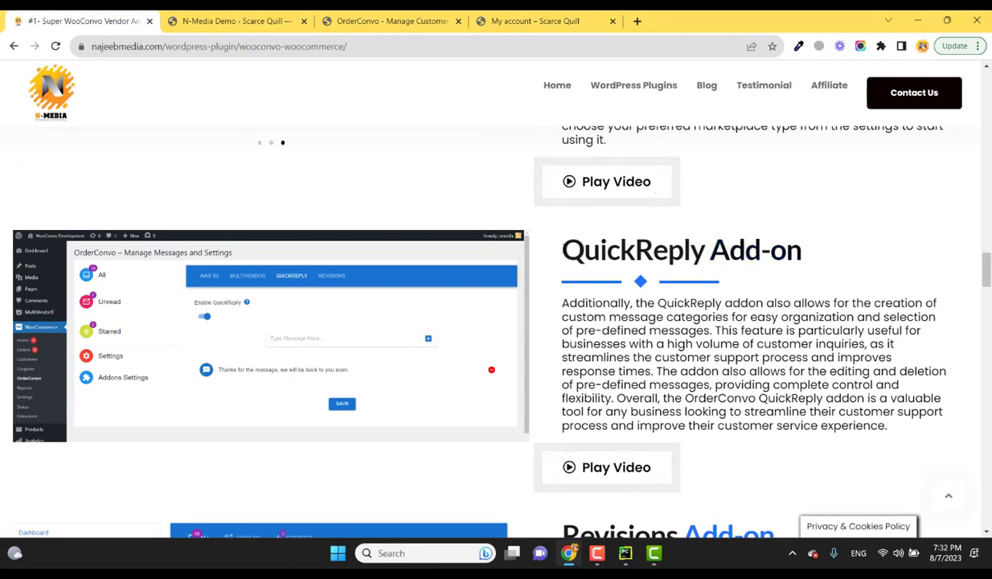
left_click_drag(543, 239, 837, 256)
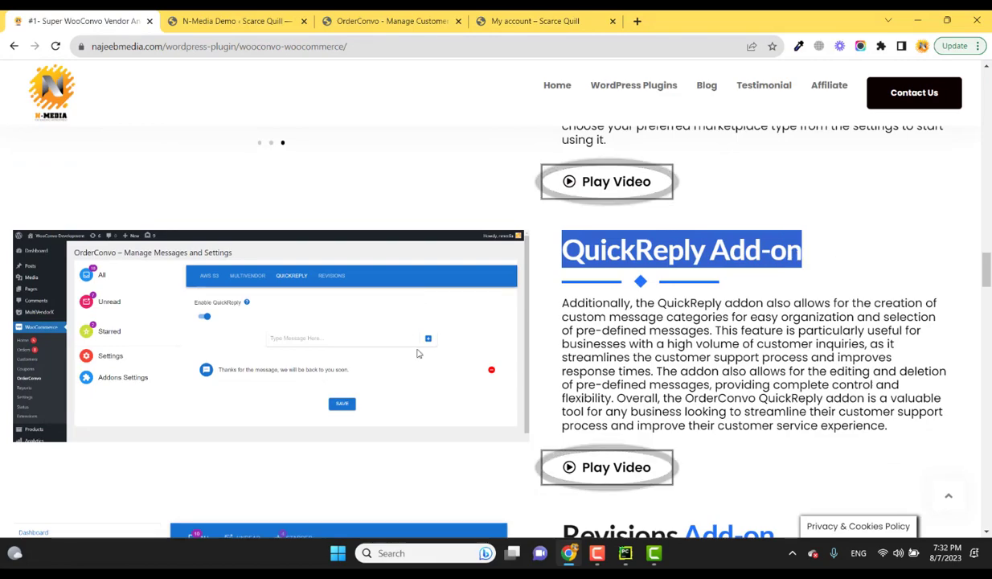
scroll(314, 319, "down", 1)
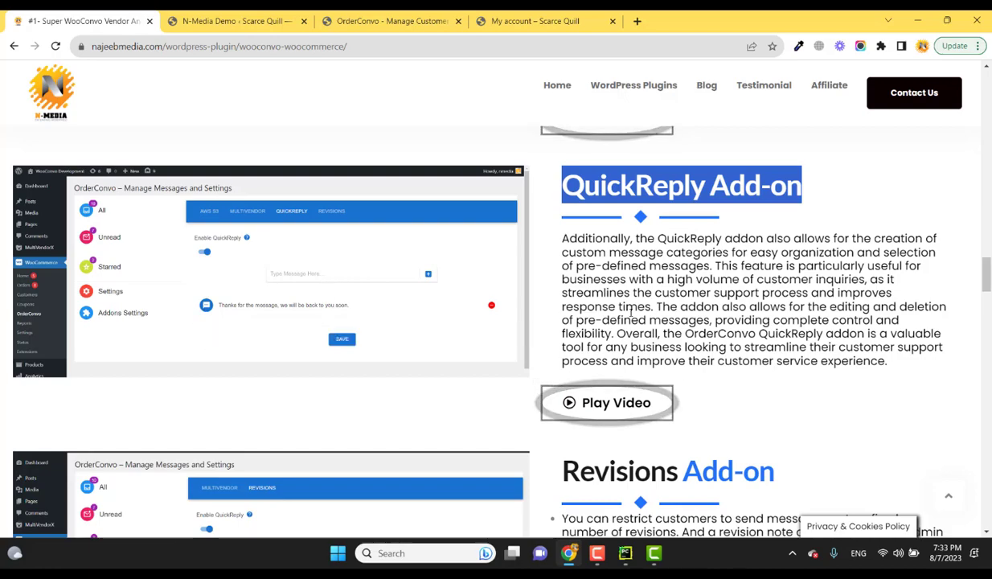
scroll(708, 324, "down", 3)
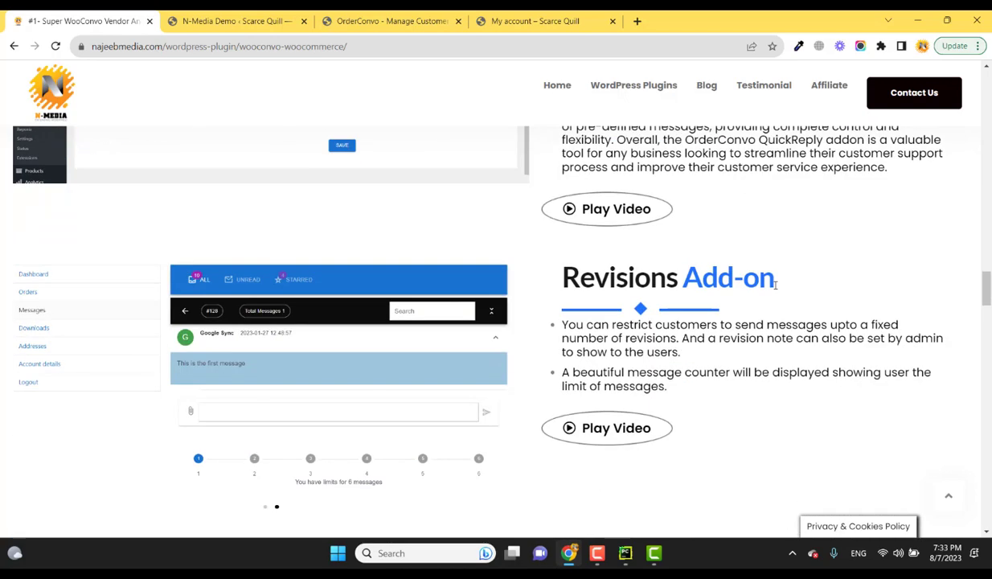
scroll(707, 324, "down", 2)
scroll(742, 323, "up", 2)
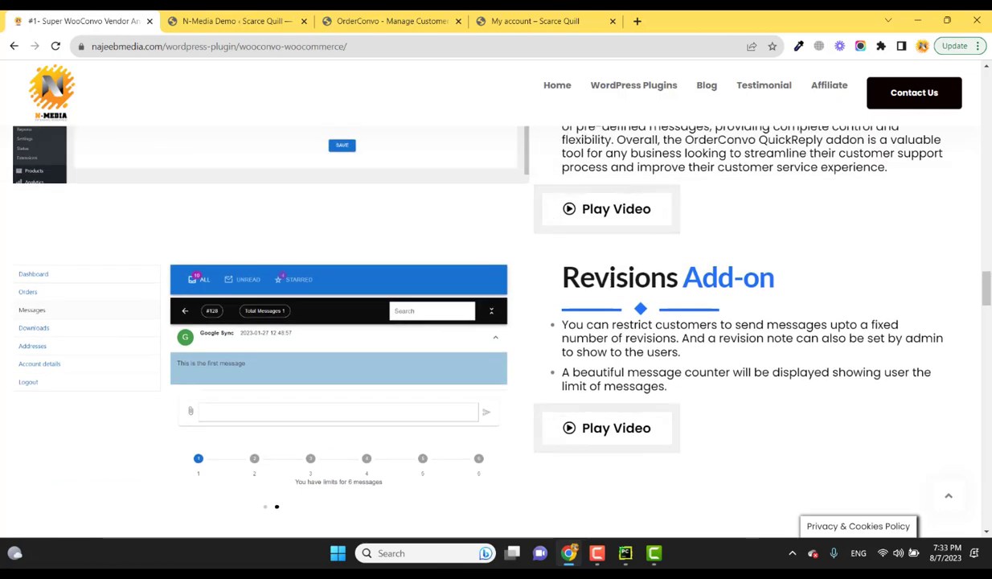
left_click_drag(565, 275, 799, 268)
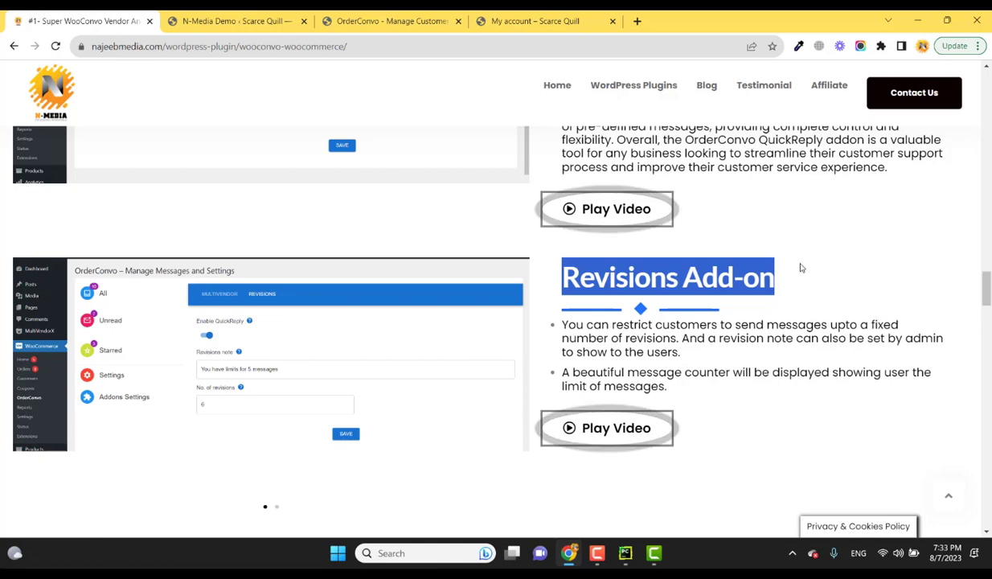
Step: Open Addons Settings on the OrderConvo admin page after glancing at the customer's message thread
left_click(558, 19)
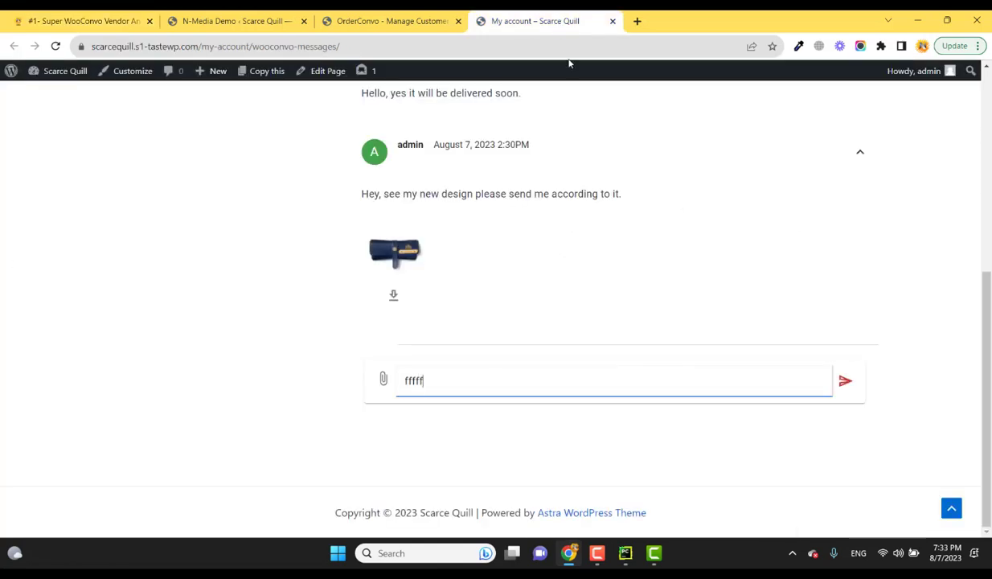
left_click(392, 21)
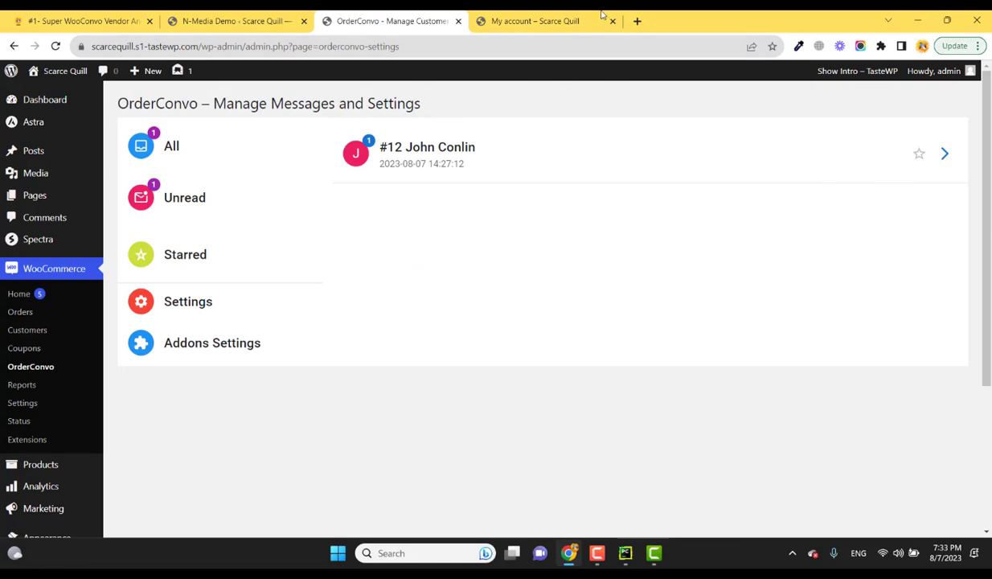
left_click(551, 23)
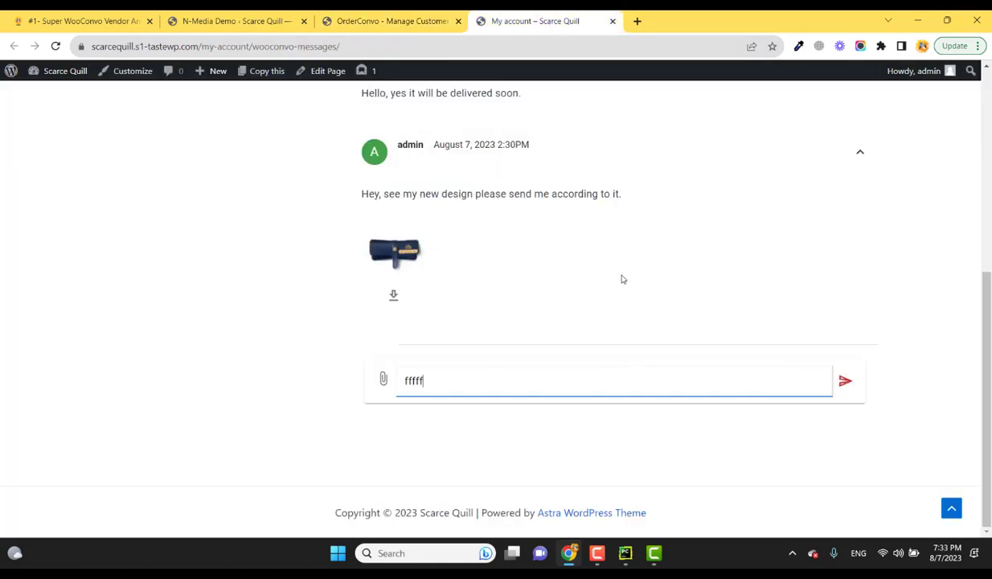
scroll(596, 274, "up", 3)
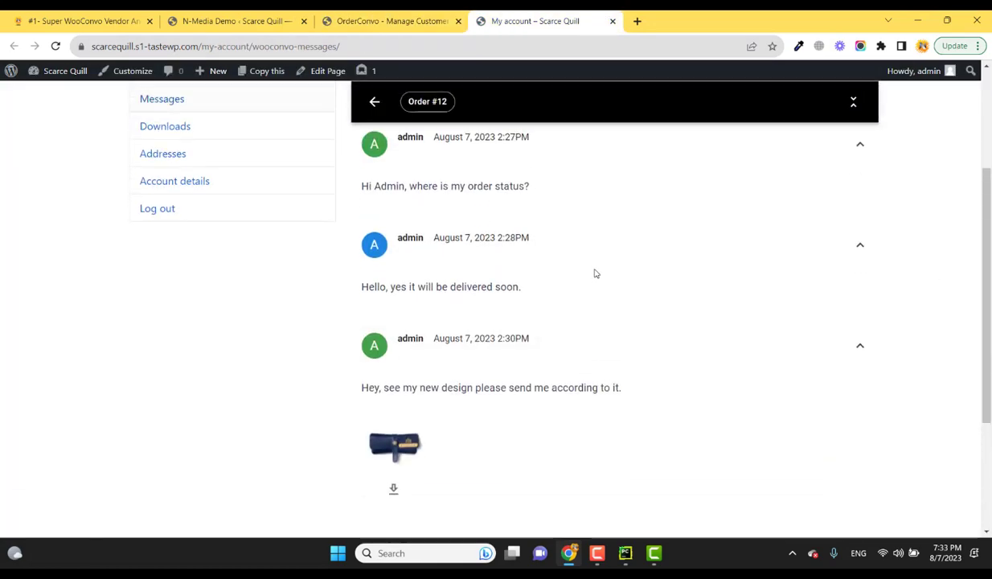
left_click(387, 16)
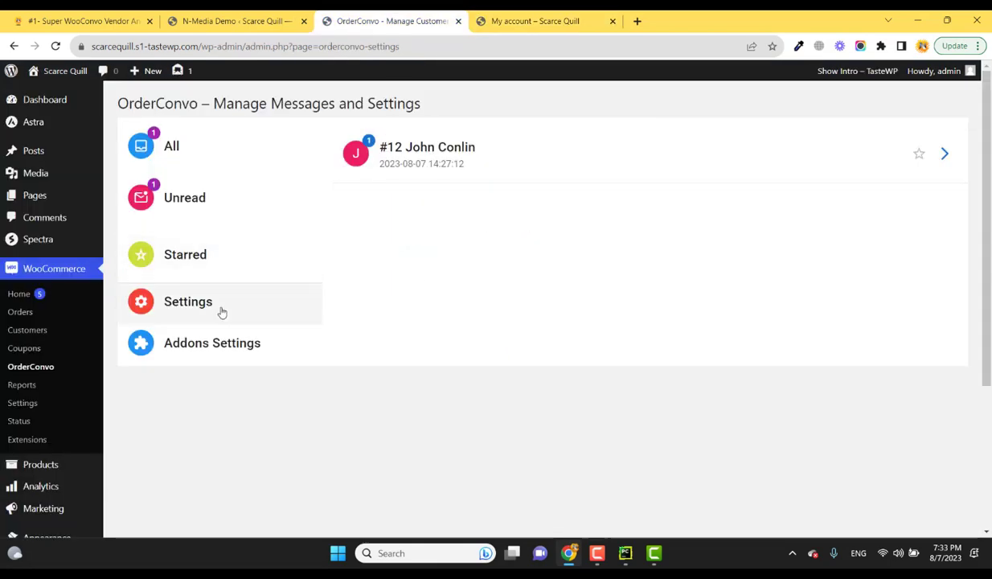
left_click(281, 346)
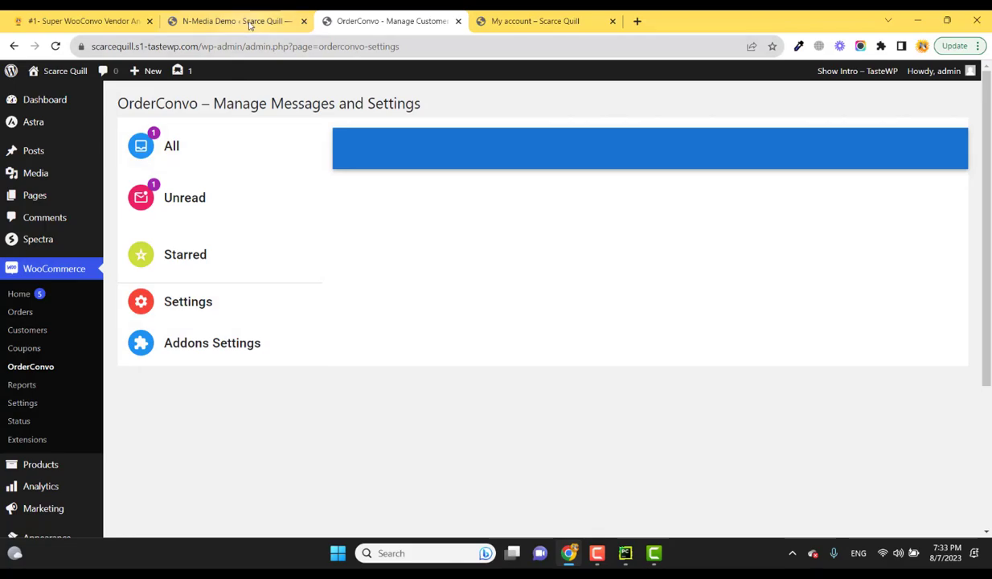
Step: Scroll the OrderConvo product page down to the Pricing cards: PRO $35, Bundle $99, 50 Sites $349
left_click(80, 20)
scroll(713, 381, "down", 1)
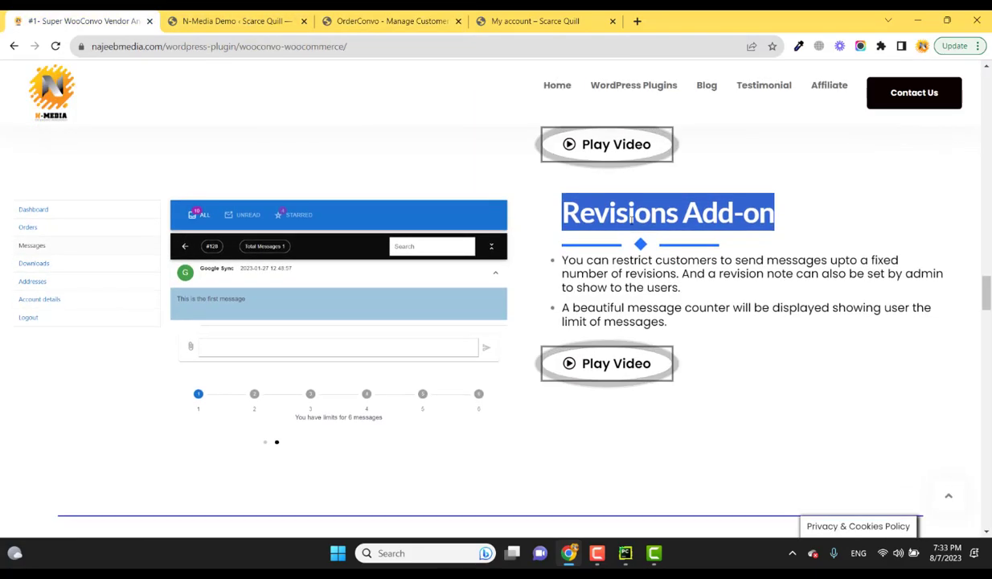
scroll(635, 241, "up", 10)
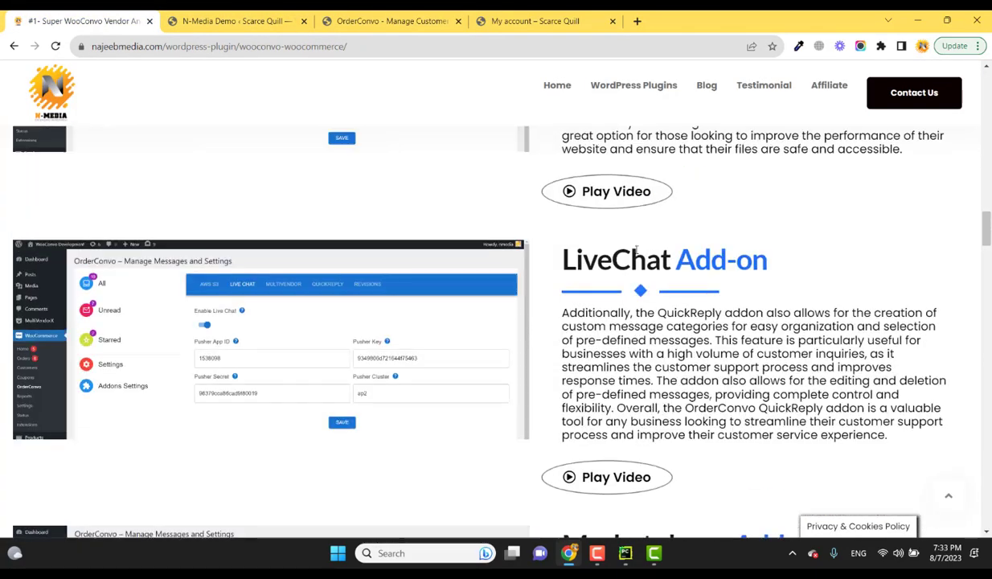
scroll(635, 248, "up", 3)
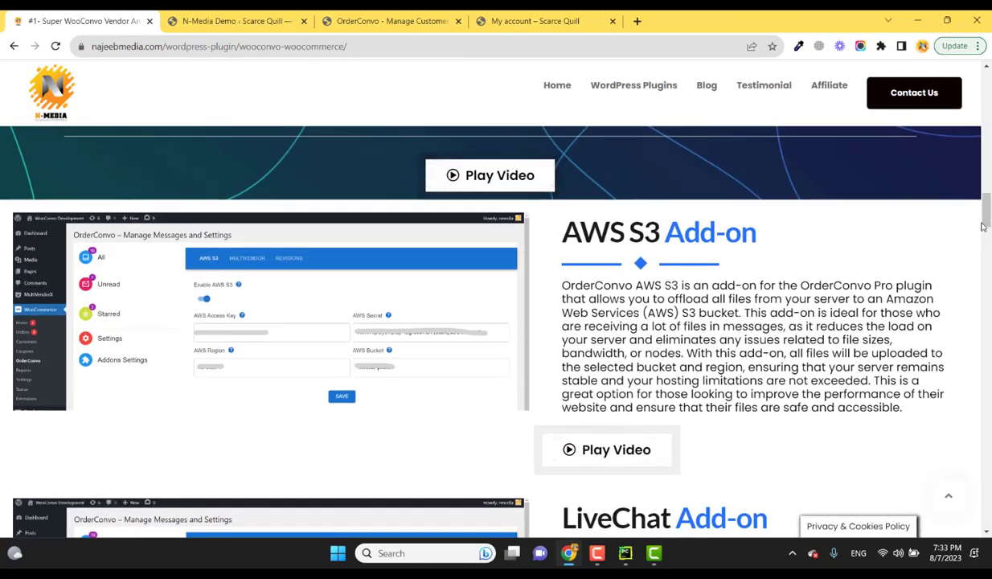
scroll(983, 227, "down", 10)
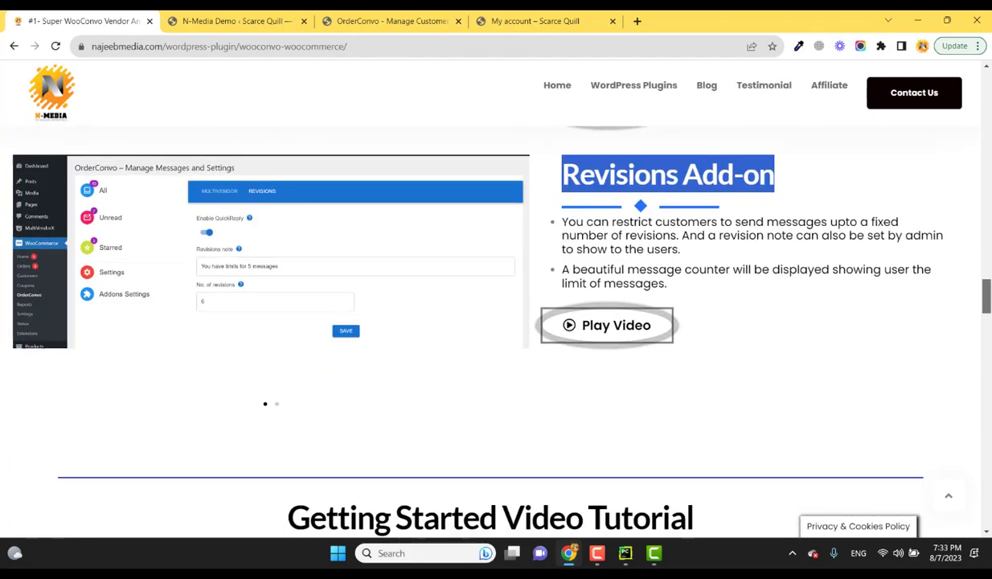
left_click_drag(987, 291, 990, 359)
Step: Highlight the PRO $35.00 and Bundle $99.00 prices, then the whole pricing row
scroll(221, 182, "down", 1)
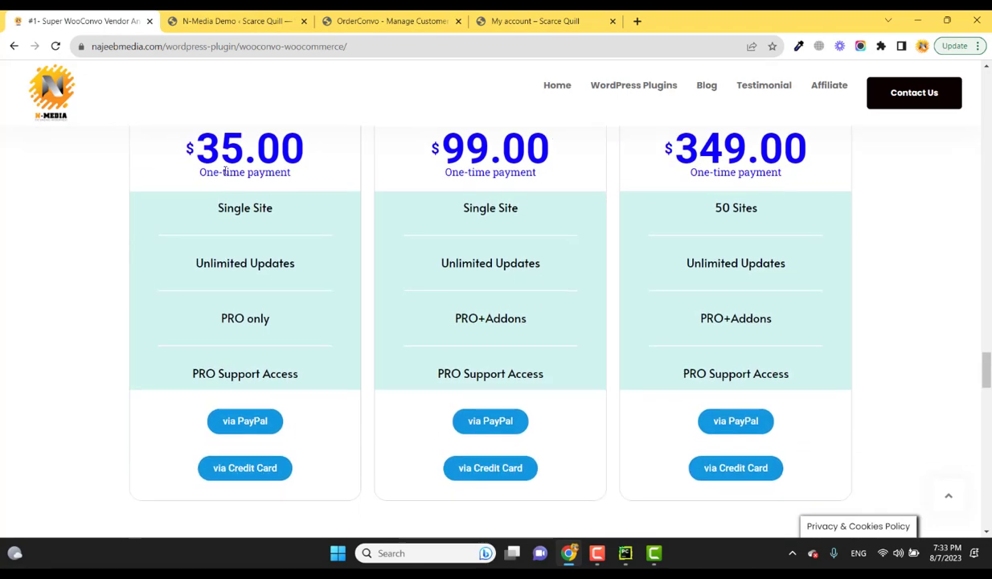
left_click_drag(196, 146, 344, 174)
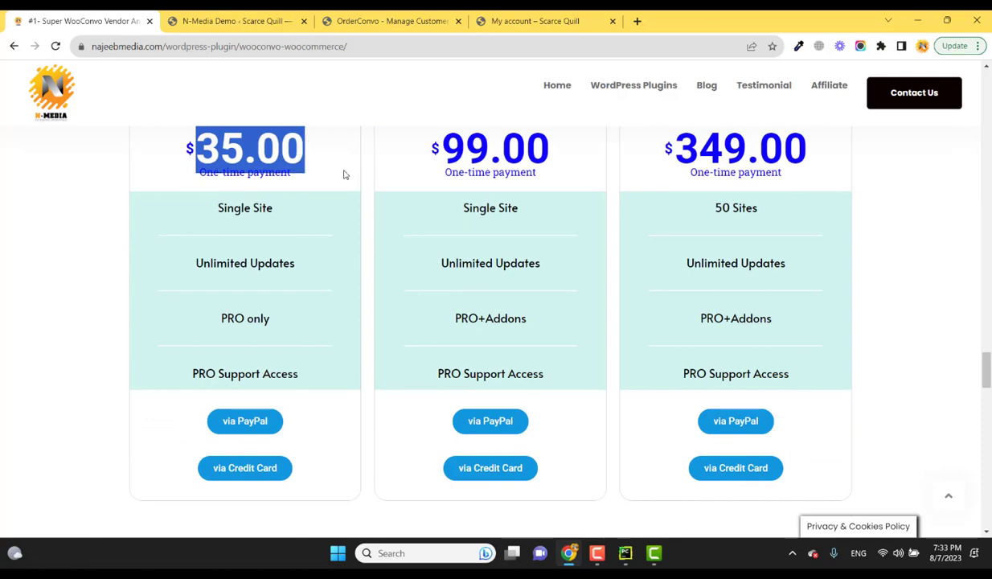
left_click_drag(441, 148, 543, 150)
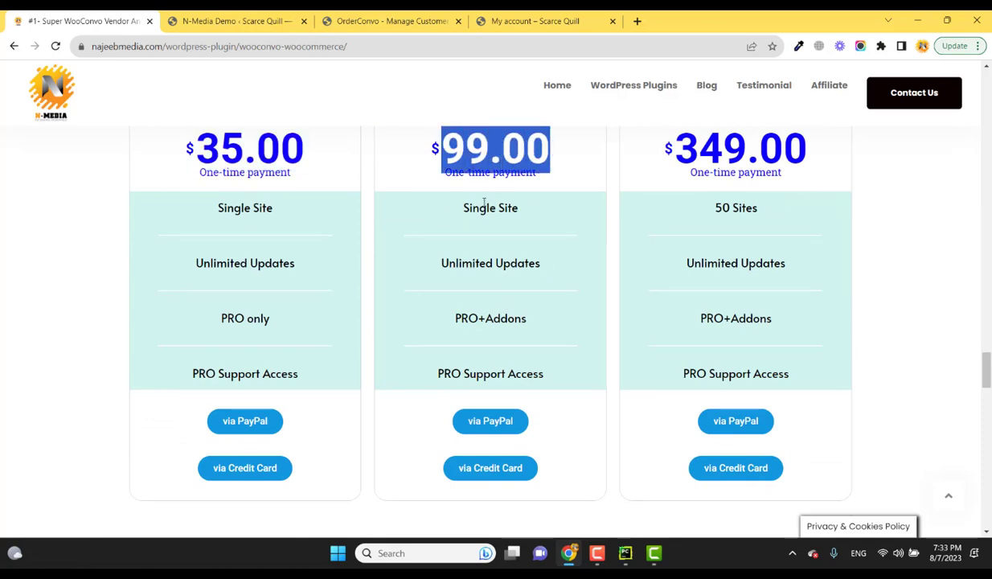
scroll(484, 201, "up", 2)
mouse_move(988, 359)
left_mouse_down()
mouse_move(988, 277)
mouse_move(988, 368)
left_mouse_up()
left_click(505, 228)
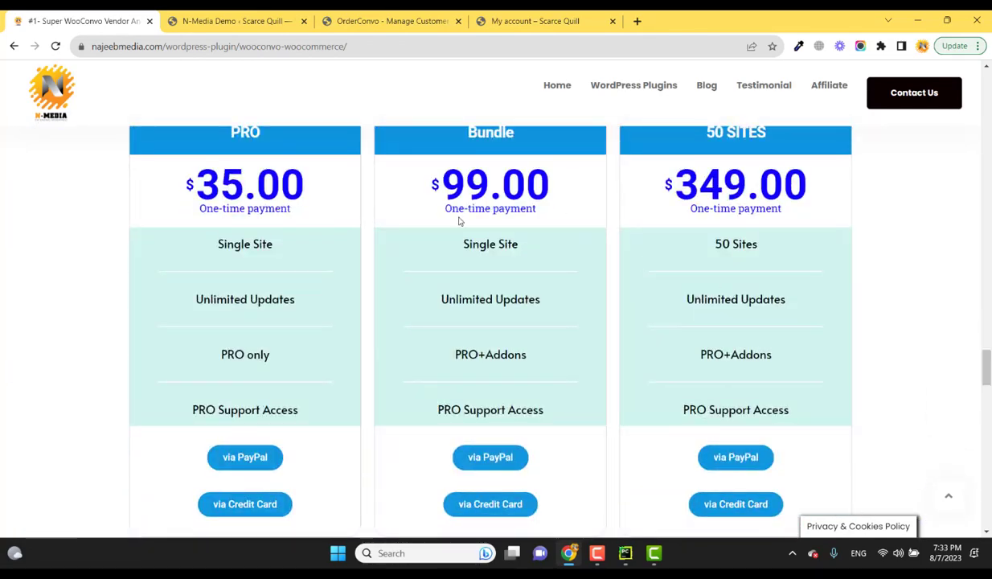
left_click_drag(164, 211, 760, 213)
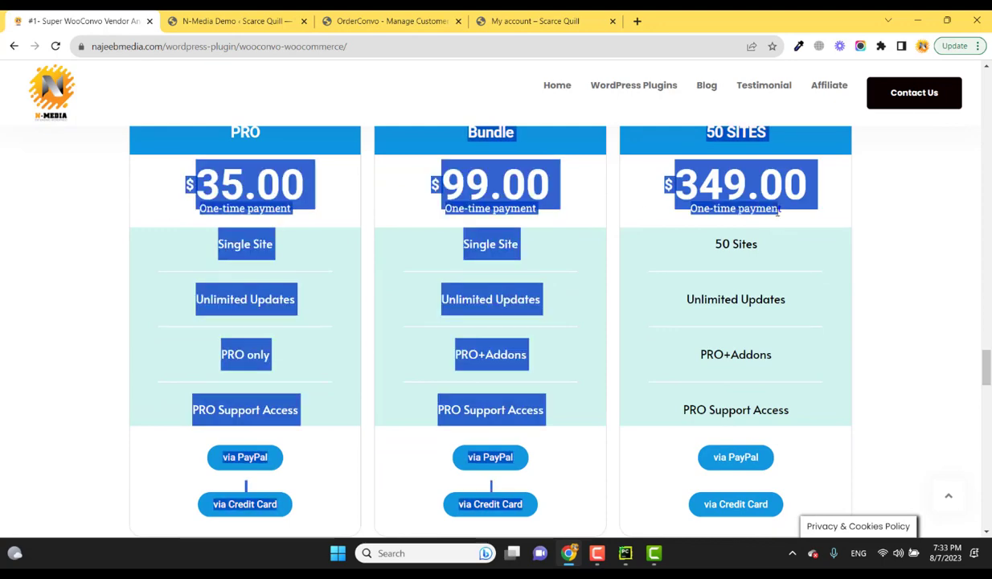
left_click(759, 215)
Step: Highlight the 50 SITES $349.00 price, then bring up the My account messages for Order #12
scroll(757, 274, "up", 2)
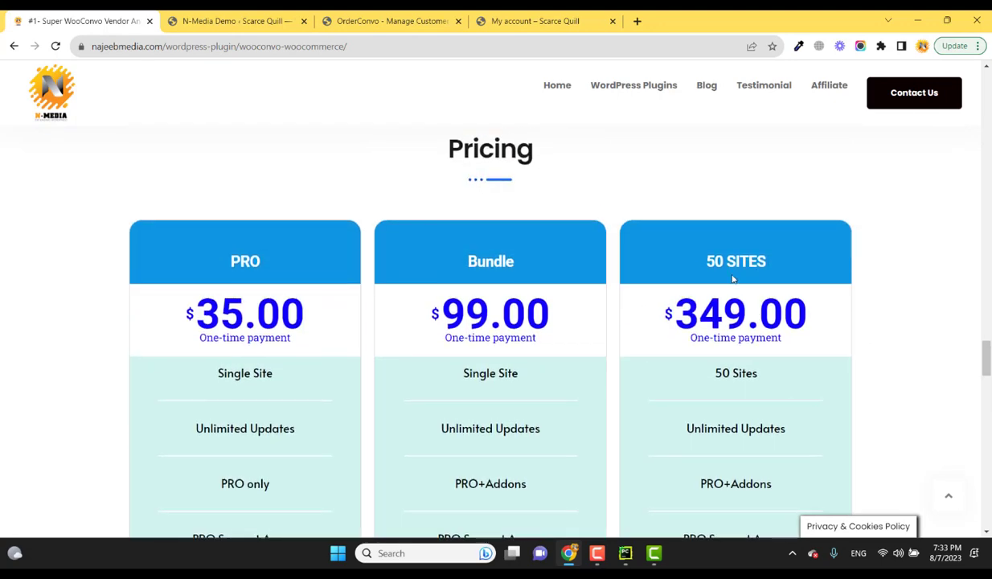
left_click_drag(673, 325, 802, 321)
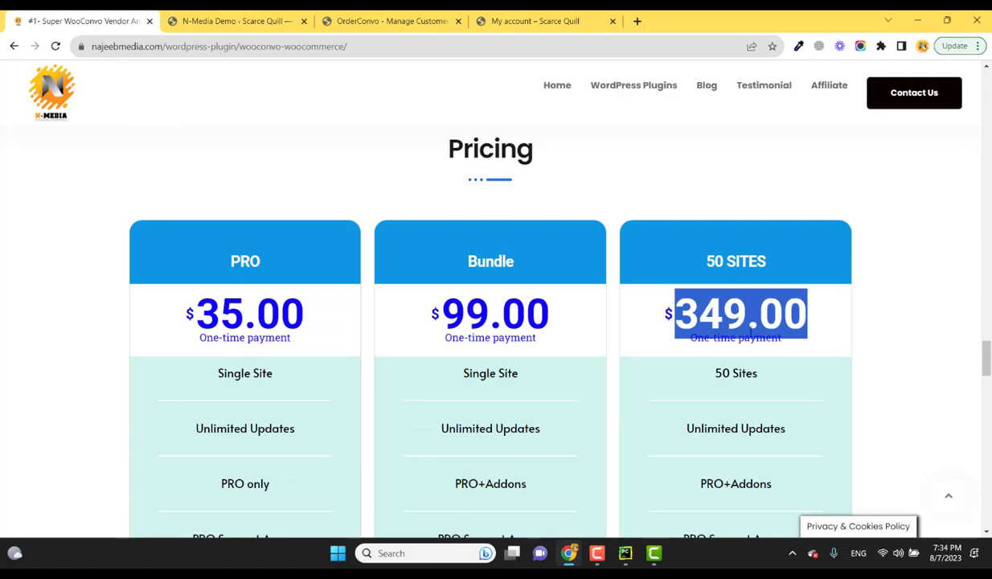
left_click(726, 334)
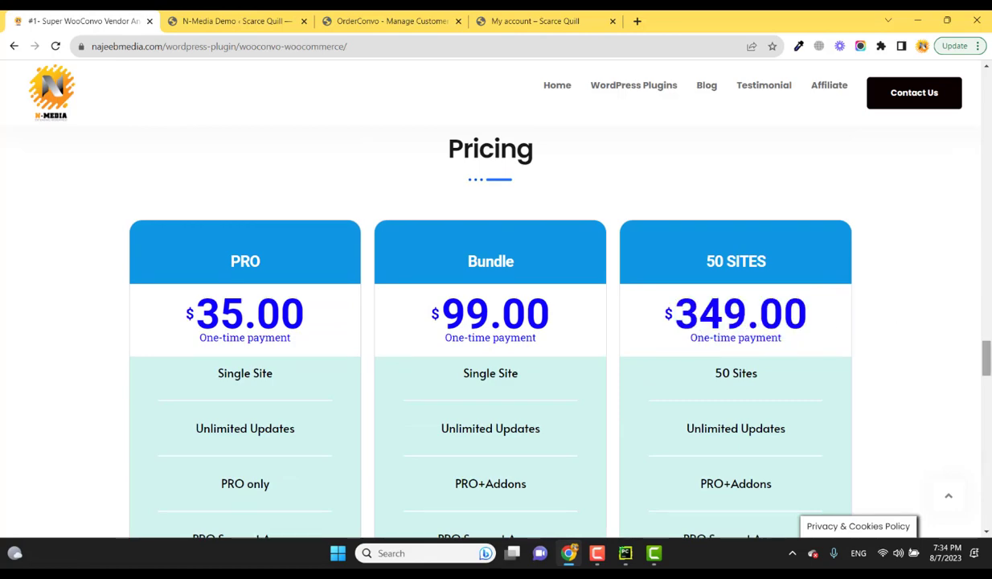
scroll(987, 360, "up", 5)
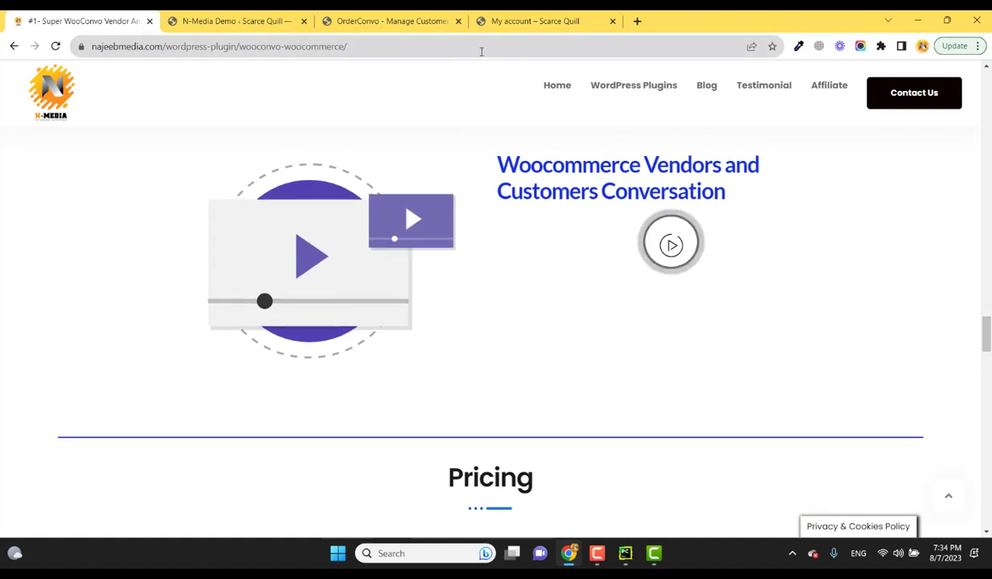
left_click(519, 30)
Step: Open order #12 from the My account Orders list and scroll down to its OrderConvo chat
scroll(723, 225, "up", 2)
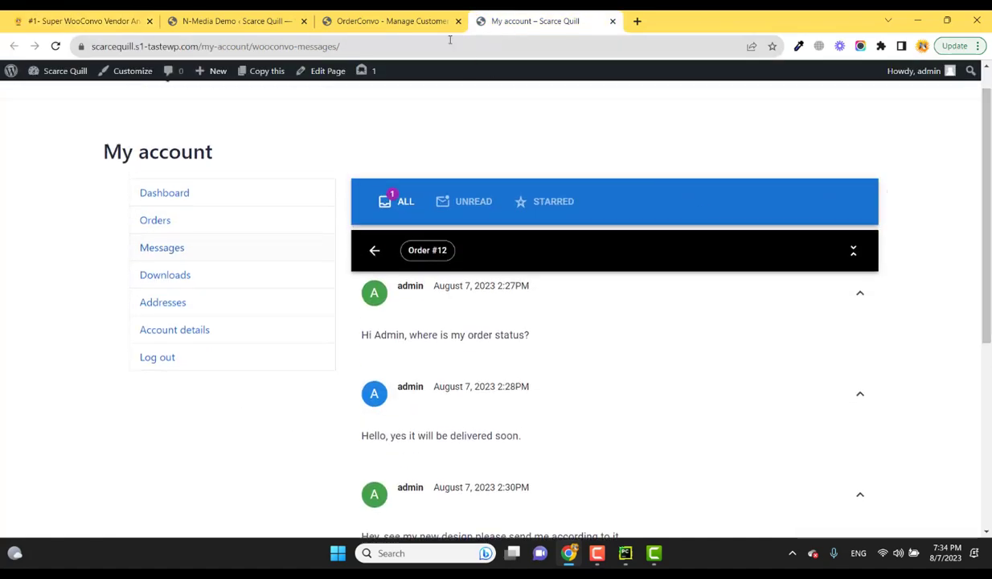
scroll(714, 158, "up", 1)
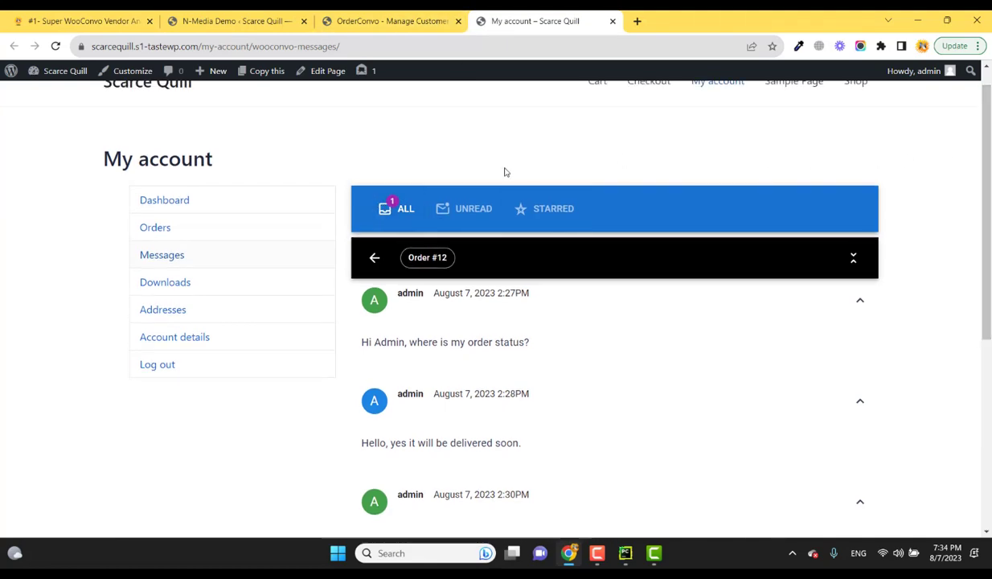
left_click(170, 229)
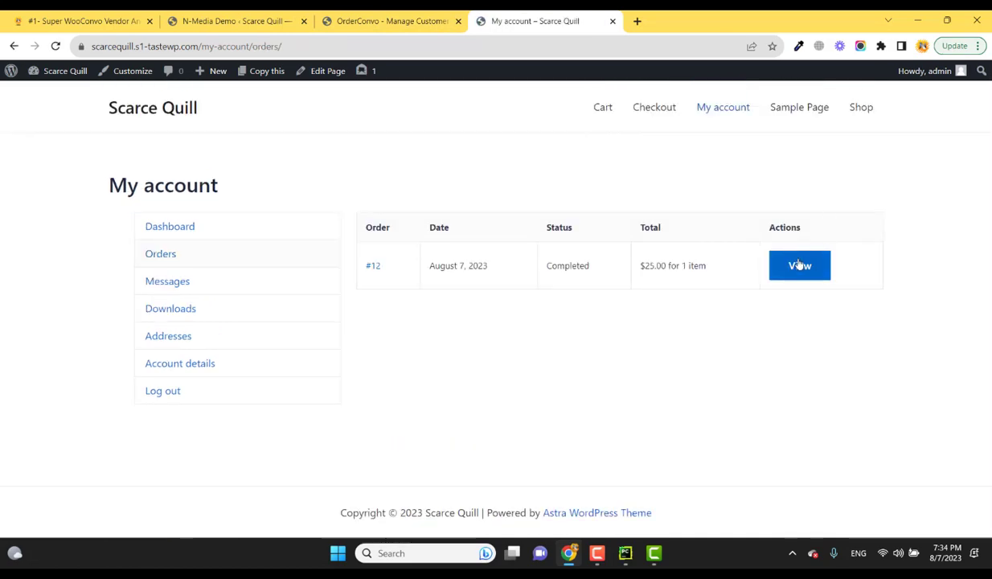
left_click(798, 265)
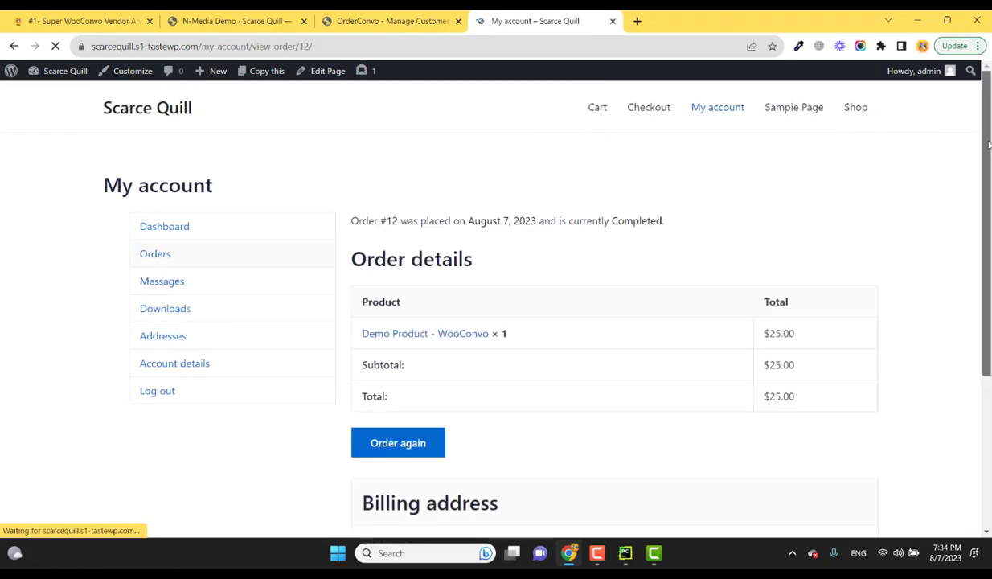
scroll(925, 131, "down", 2)
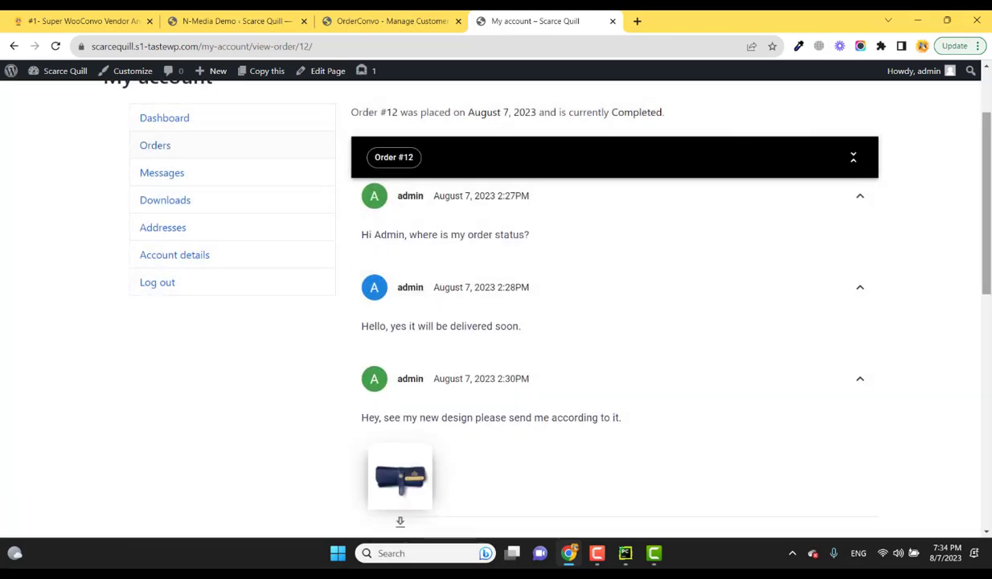
scroll(985, 195, "down", 1)
left_click_drag(985, 195, 989, 163)
scroll(990, 162, "down", 4)
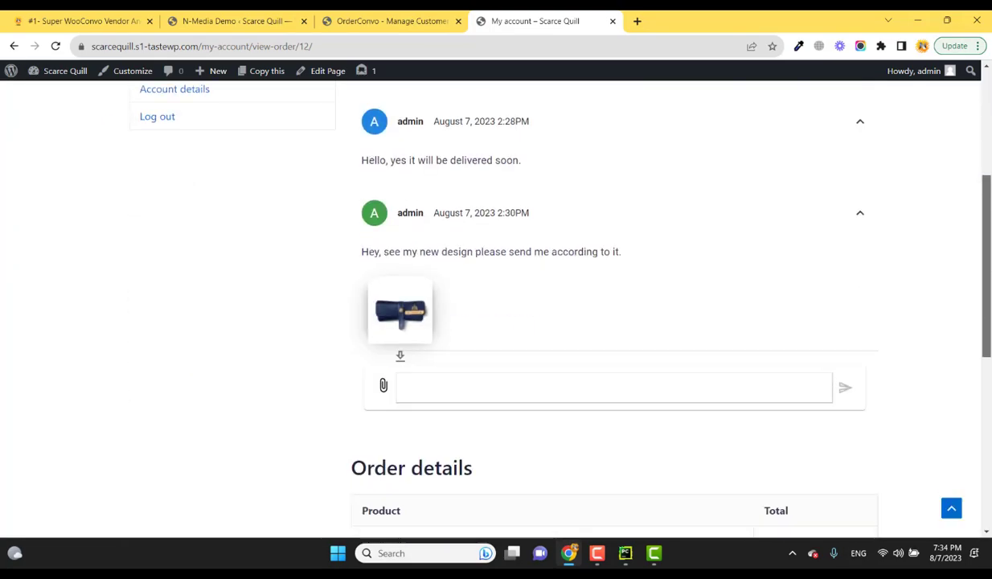
Step: Open order #12 from WooCommerce > Orders in admin and scroll to its OrderConvo chat
left_click(381, 25)
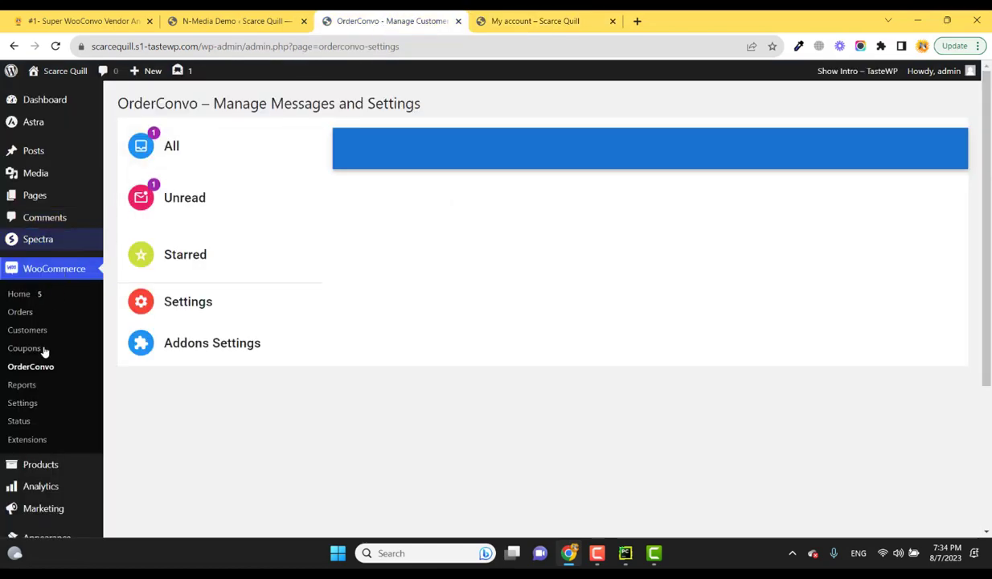
left_click(20, 311)
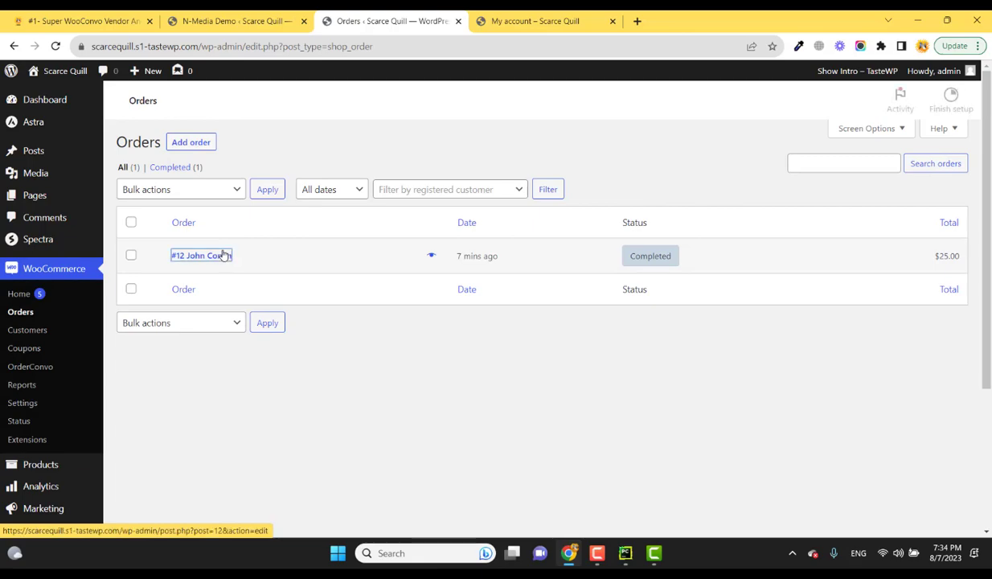
left_click(224, 255)
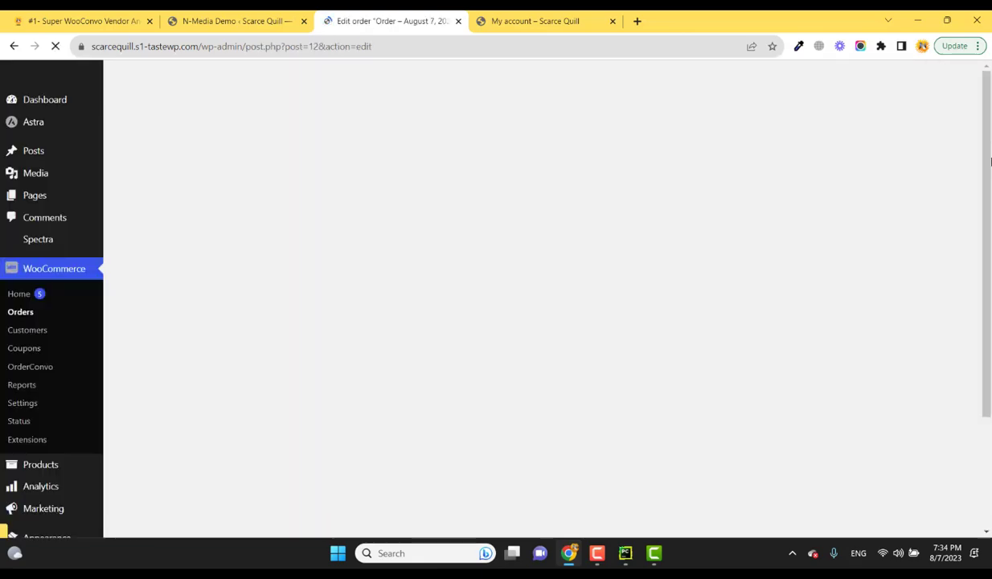
scroll(849, 261, "down", 6)
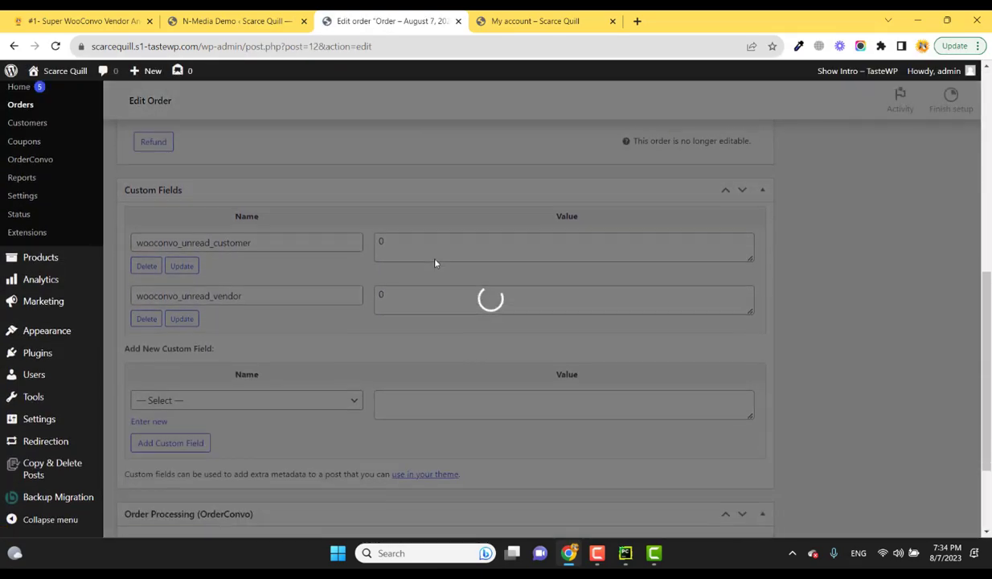
scroll(435, 263, "down", 5)
scroll(554, 254, "down", 2)
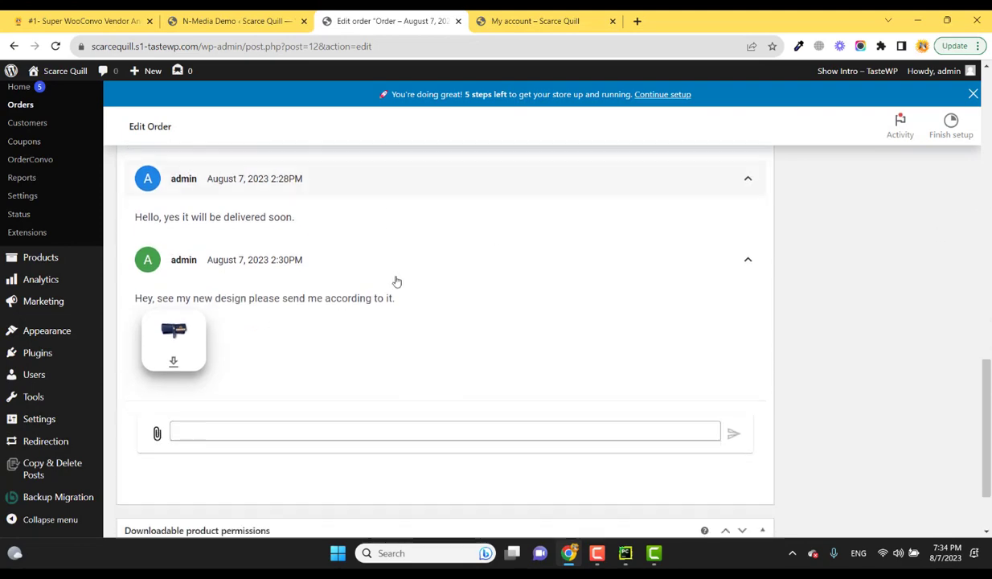
Step: Try the admin chat reply box, then scroll the customer's Completed Order #12 page
left_click(215, 430)
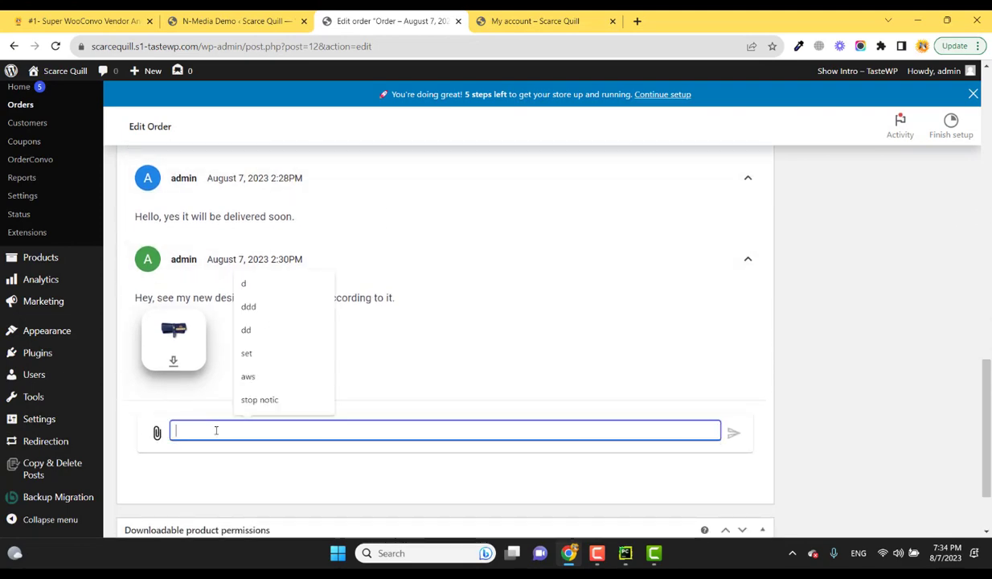
left_click(448, 348)
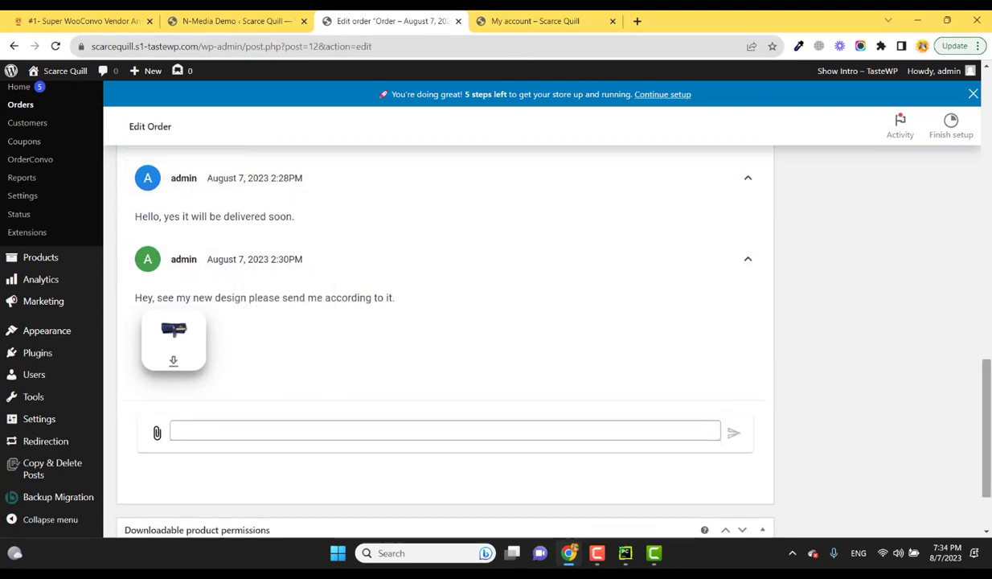
left_click_drag(990, 482, 981, 191)
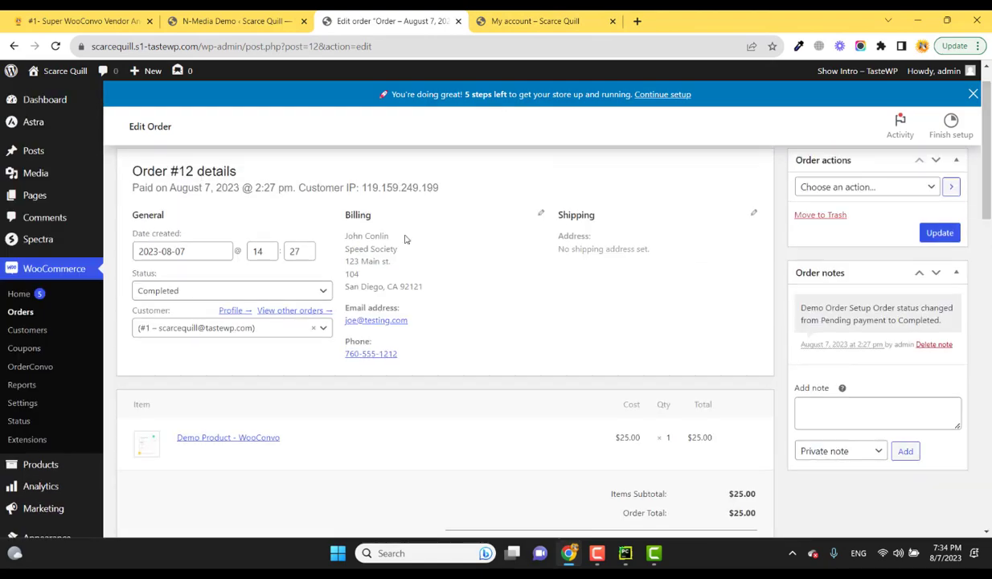
left_click(514, 26)
scroll(543, 243, "up", 5)
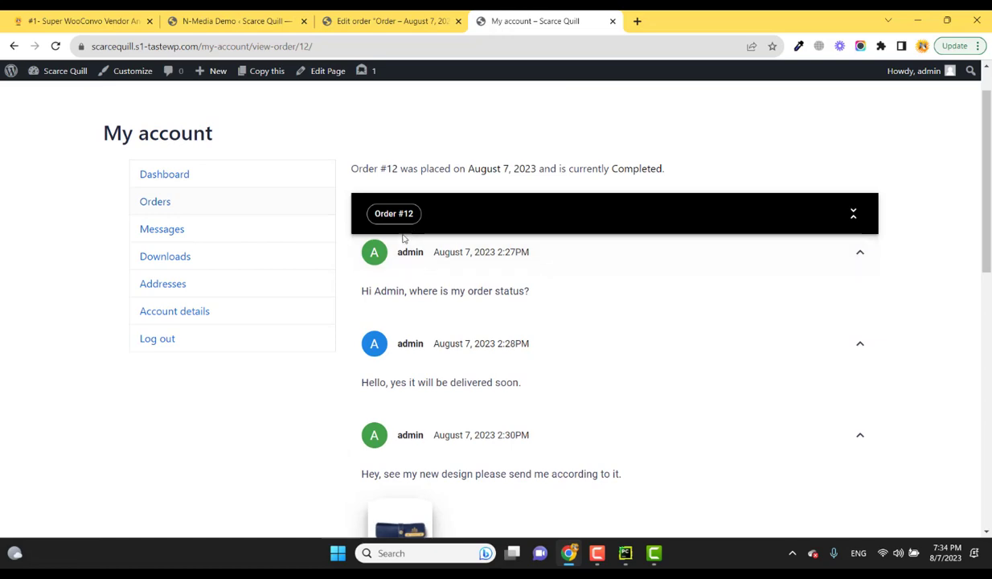
scroll(469, 198, "up", 2)
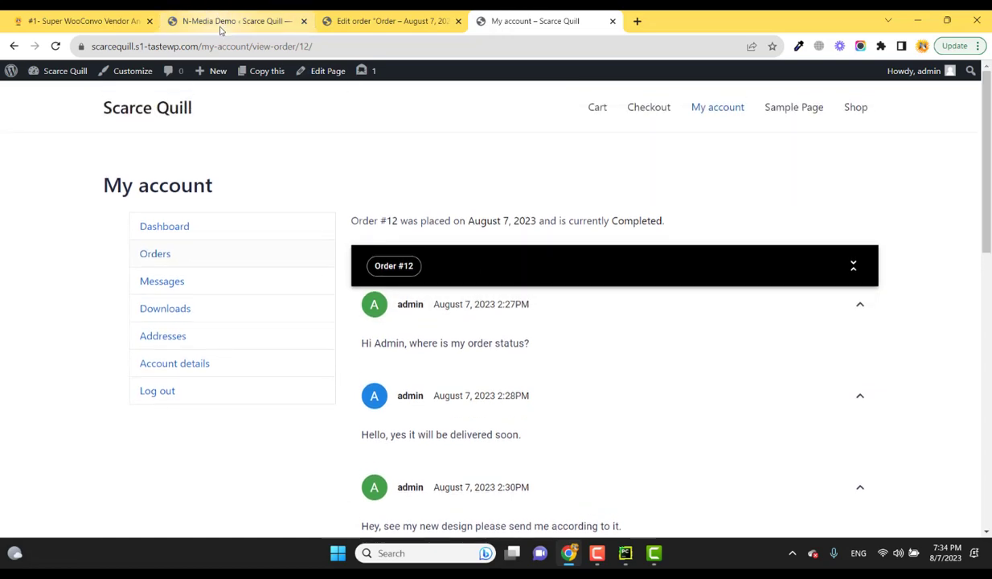
Step: Turn on 'Disable chat (OrderConvo) inside single orders' in OrderConvo settings and save
left_click(297, 24)
mouse_move(79, 281)
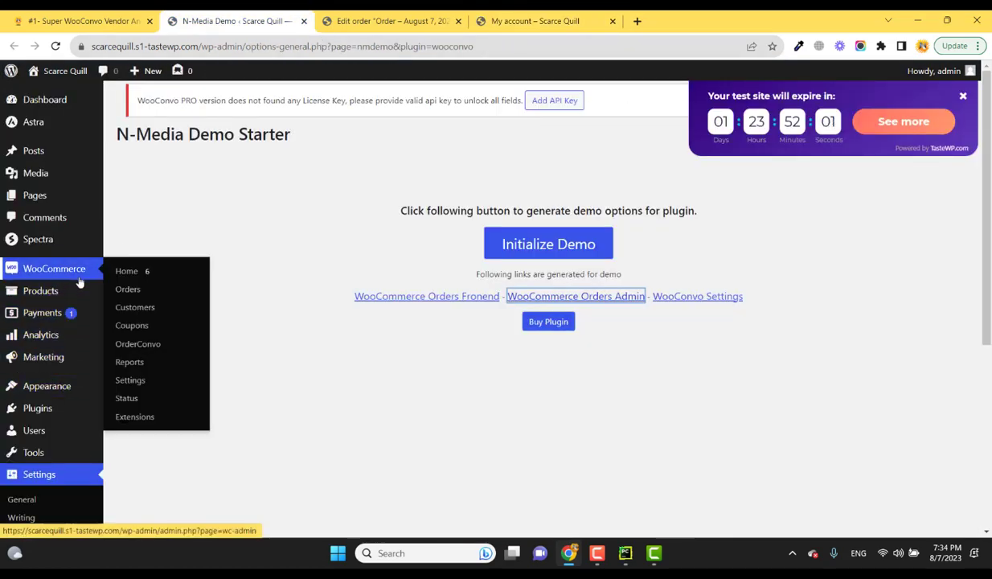
left_click(127, 344)
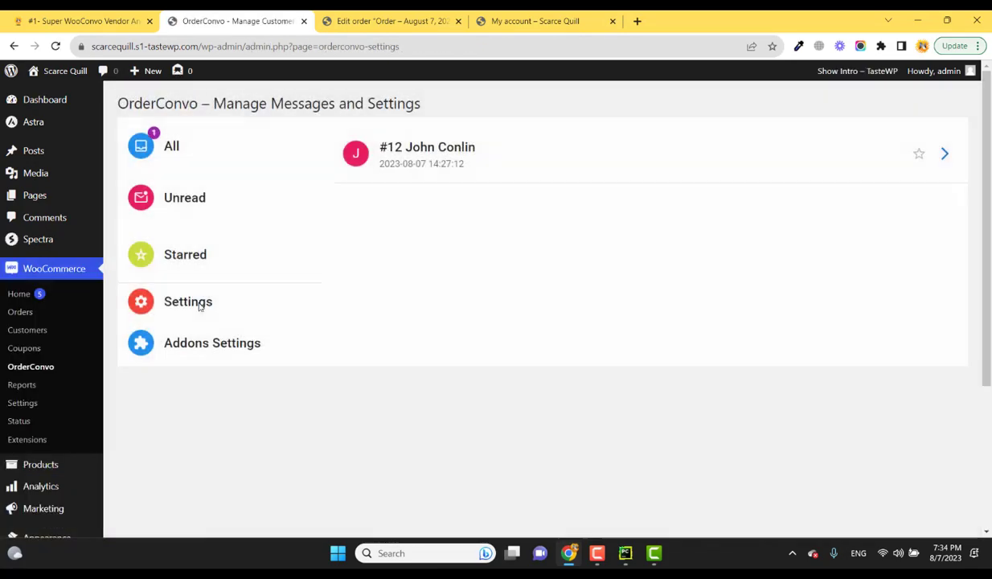
left_click(200, 303)
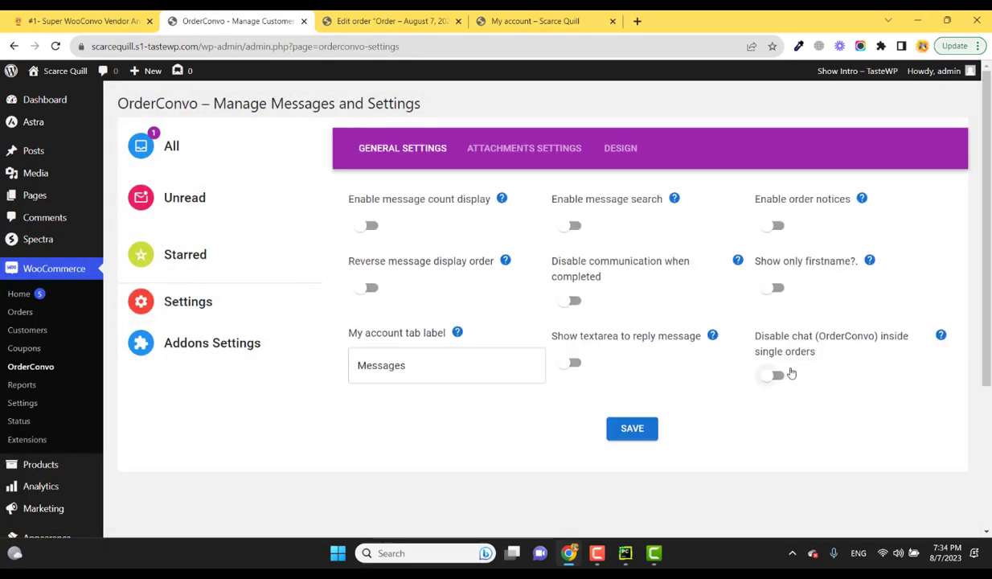
left_click(635, 430)
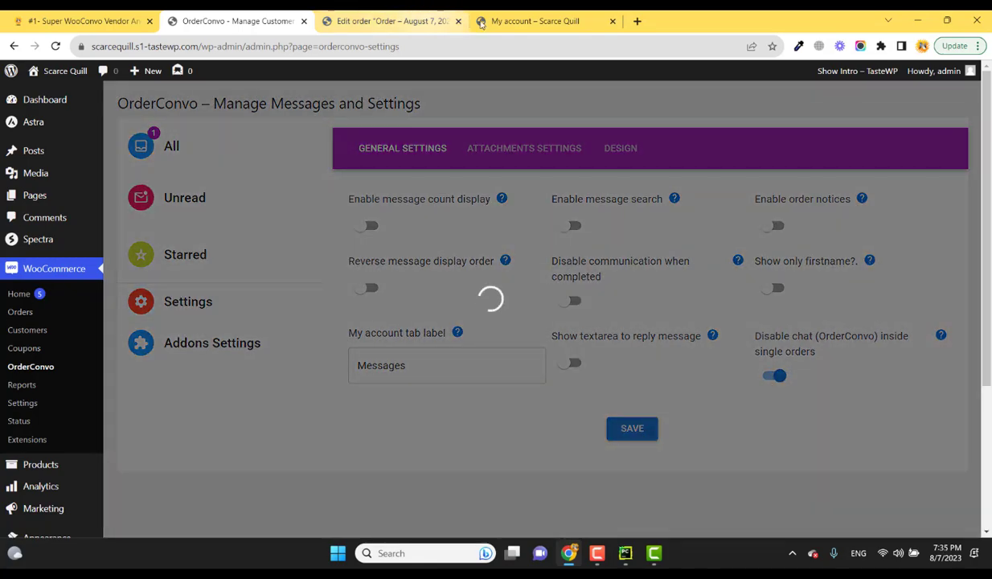
Step: Reload the customer's Order #12 page to confirm the chat is gone, checking the admin order too
left_click(526, 22)
left_click(55, 46)
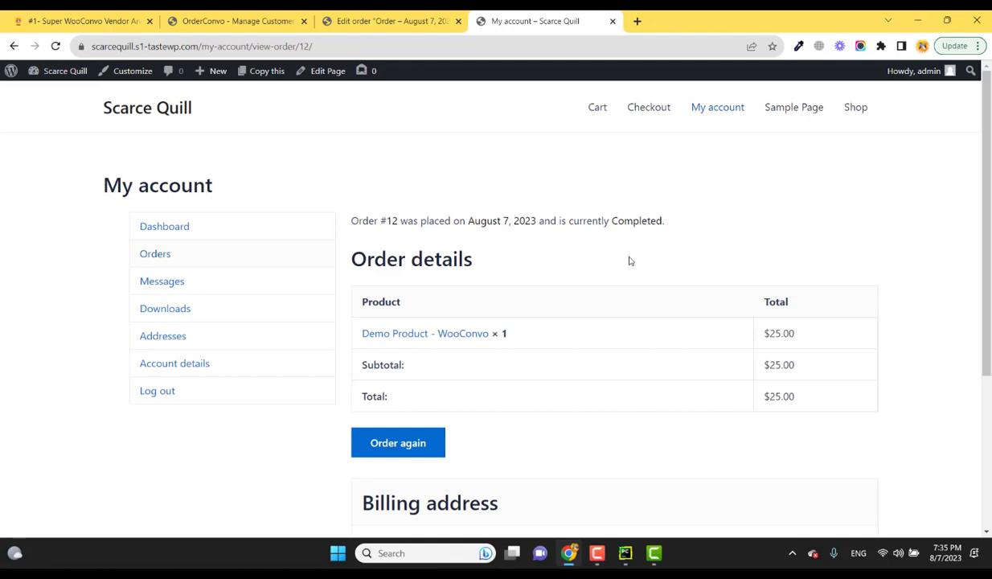
left_click(371, 22)
left_click(485, 21)
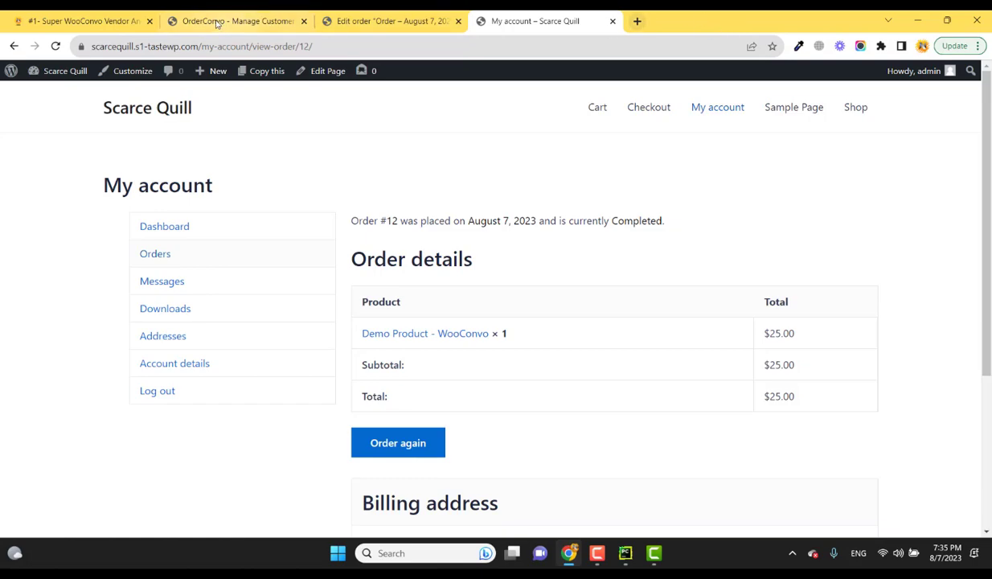
Step: Go to najeebmedia.com/orderconvo and scroll down to the OrderConvo Add-ons section
left_click(87, 20)
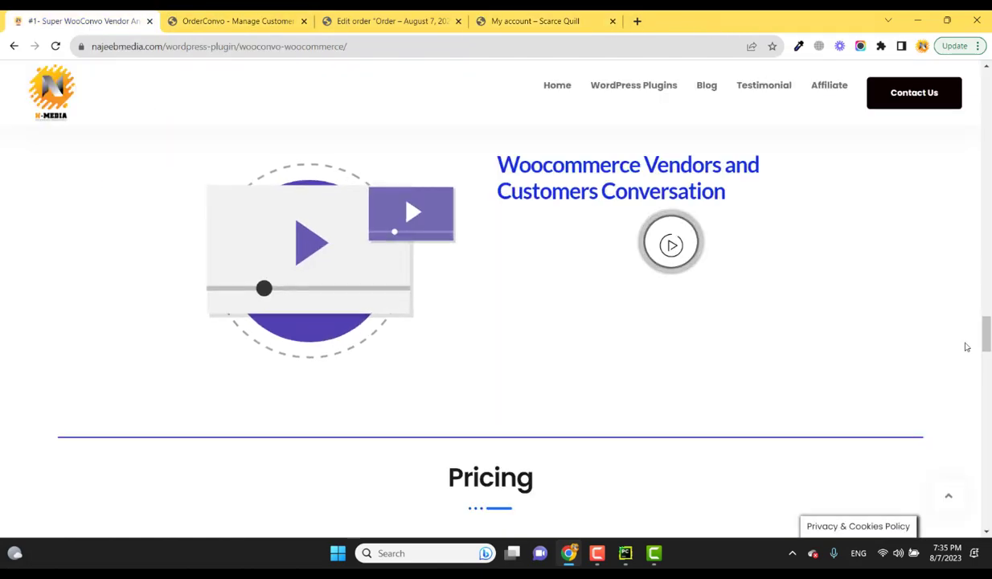
scroll(967, 347, "up", 15)
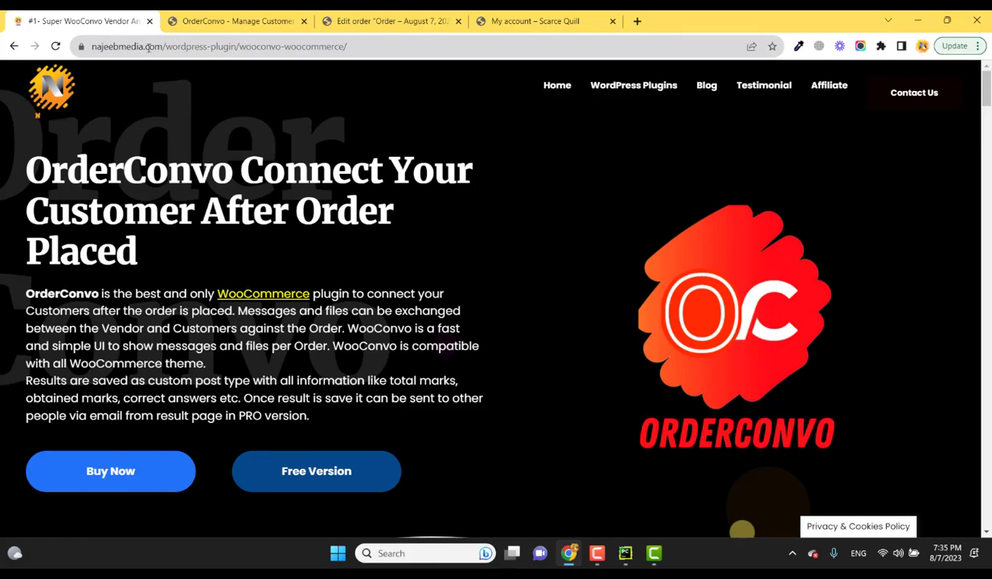
left_click_drag(167, 46, 434, 42)
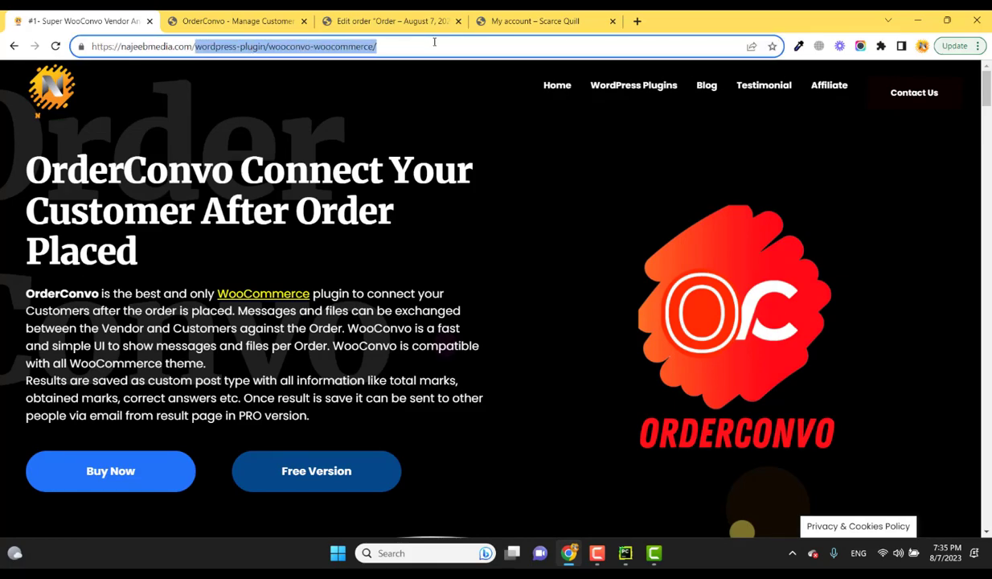
type("orderconvo")
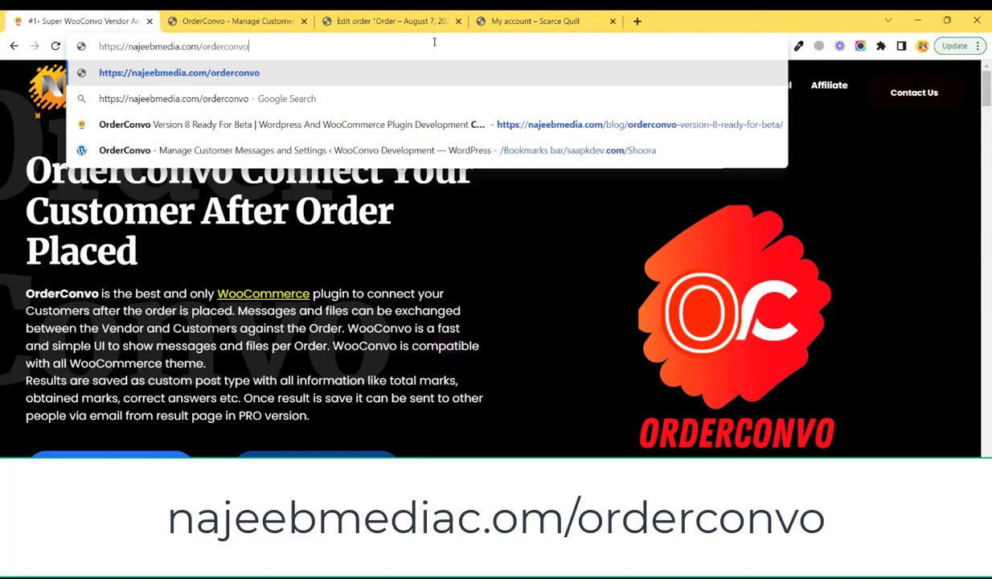
key("Return")
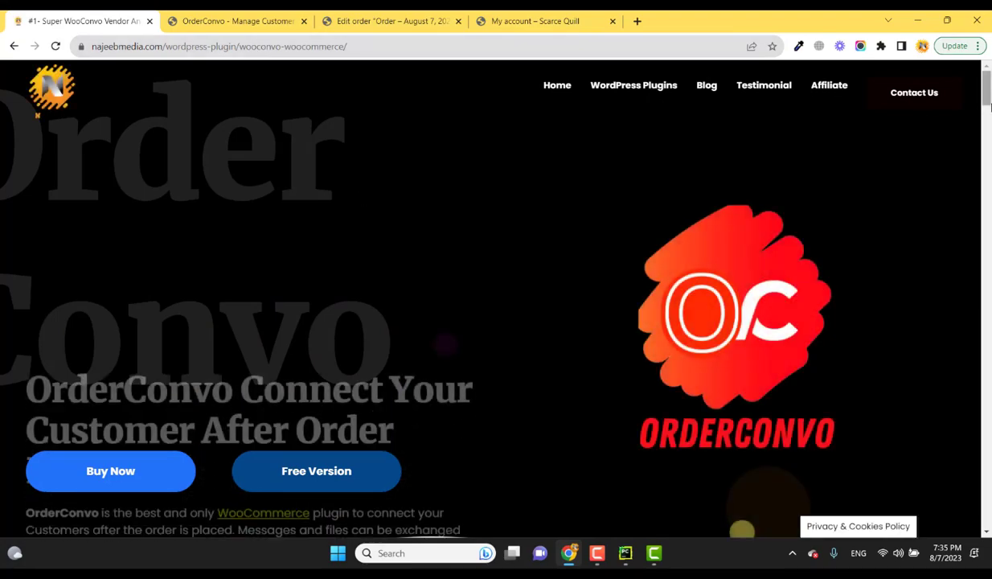
left_click_drag(990, 107, 991, 207)
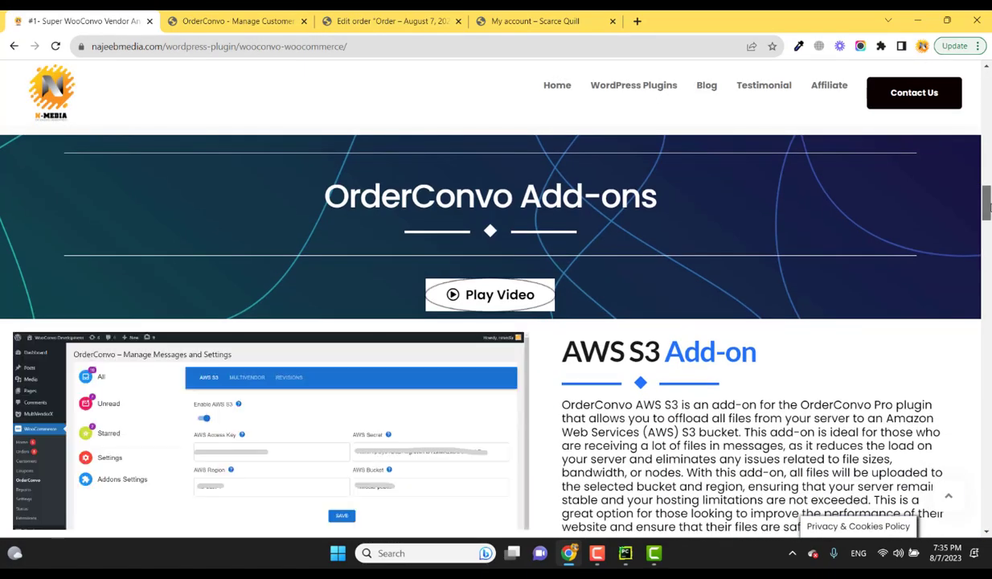